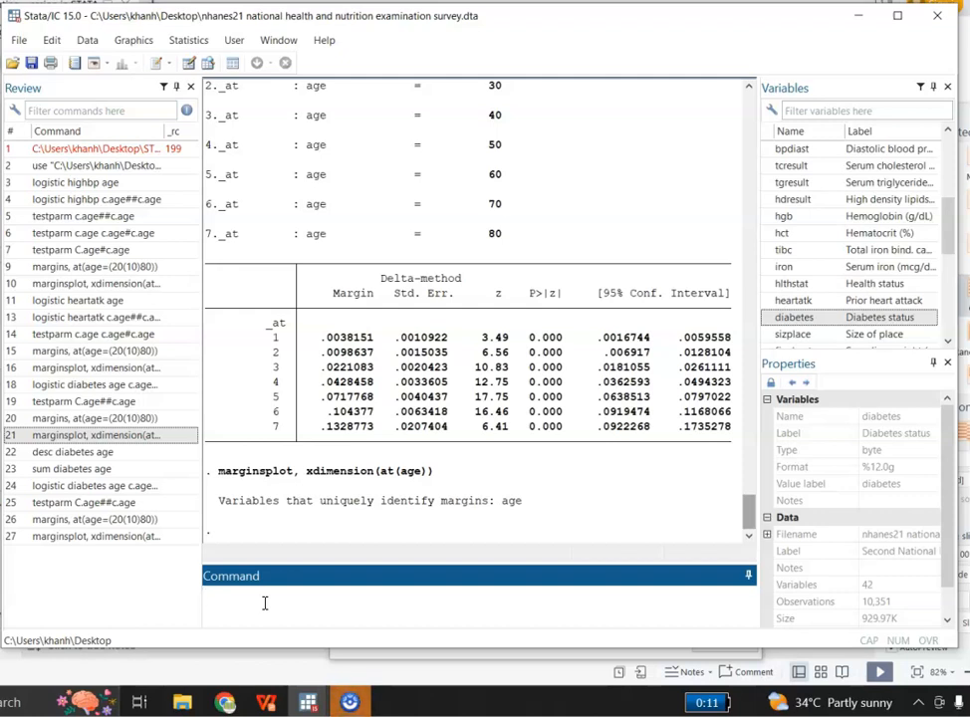
# Summarize the diabetes and age variables with the command sum diabetes age.
pyautogui.write('sum diabetes age')
pyautogui.press('Return')
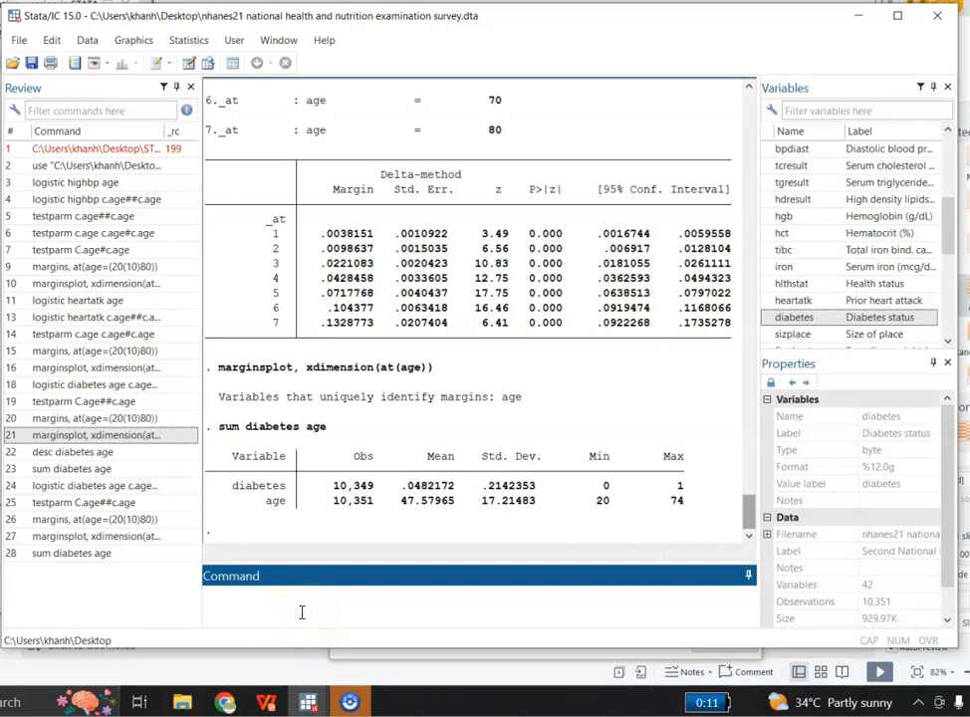
# Start a logistic regression reporting odds ratios, with diabetes as the dependent variable.
pyautogui.click(187, 43)
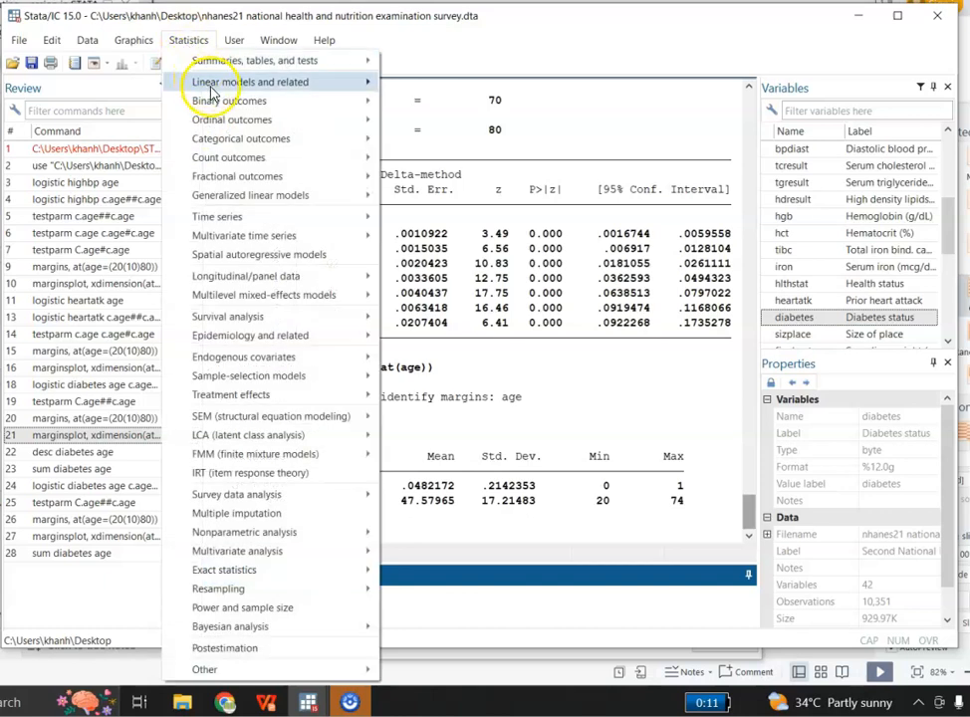
pyautogui.moveTo(230, 104)
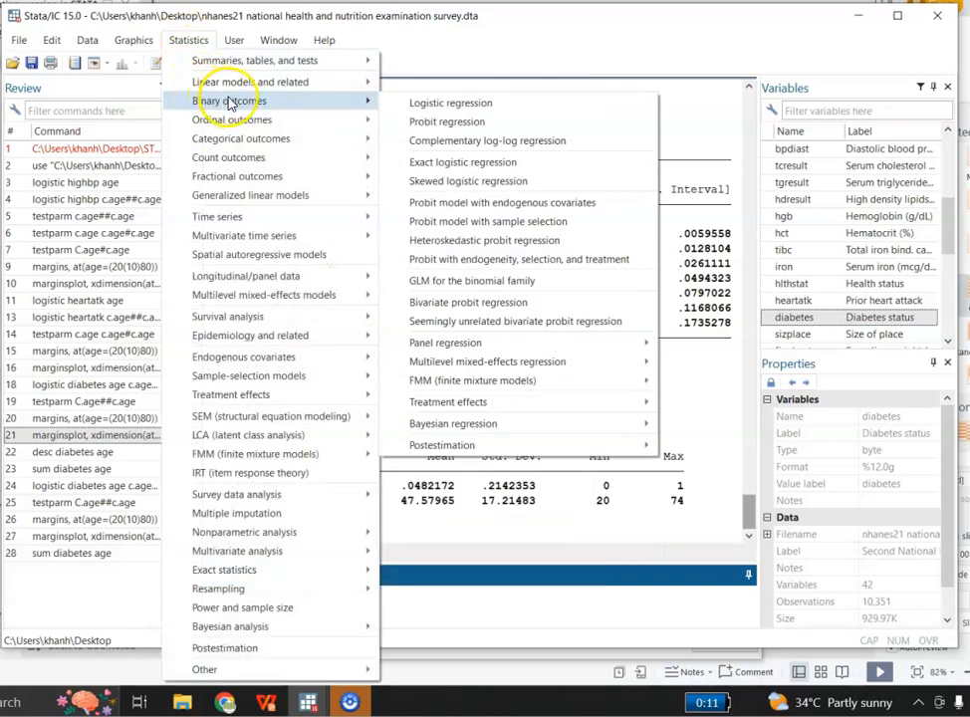
pyautogui.click(425, 101)
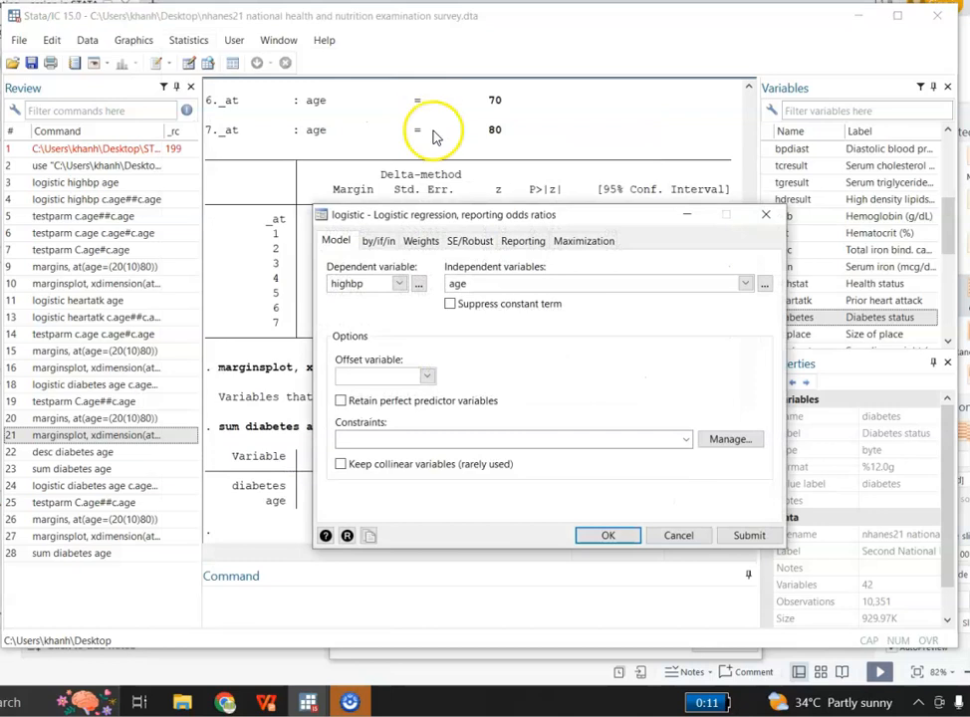
pyautogui.click(399, 287)
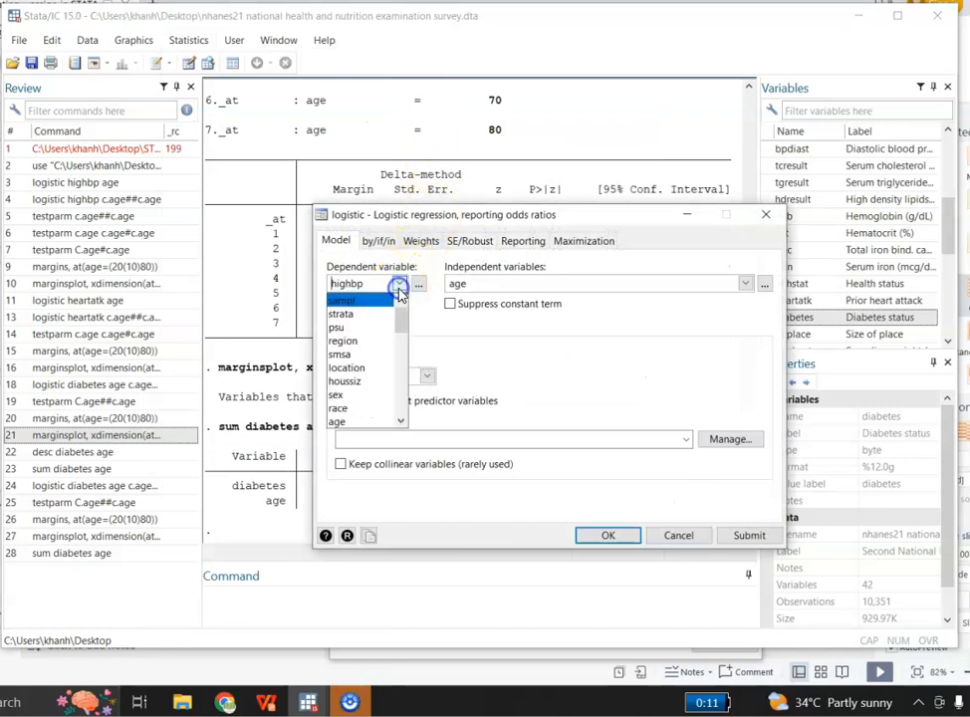
pyautogui.moveTo(398, 326); pyautogui.dragTo(399, 421)
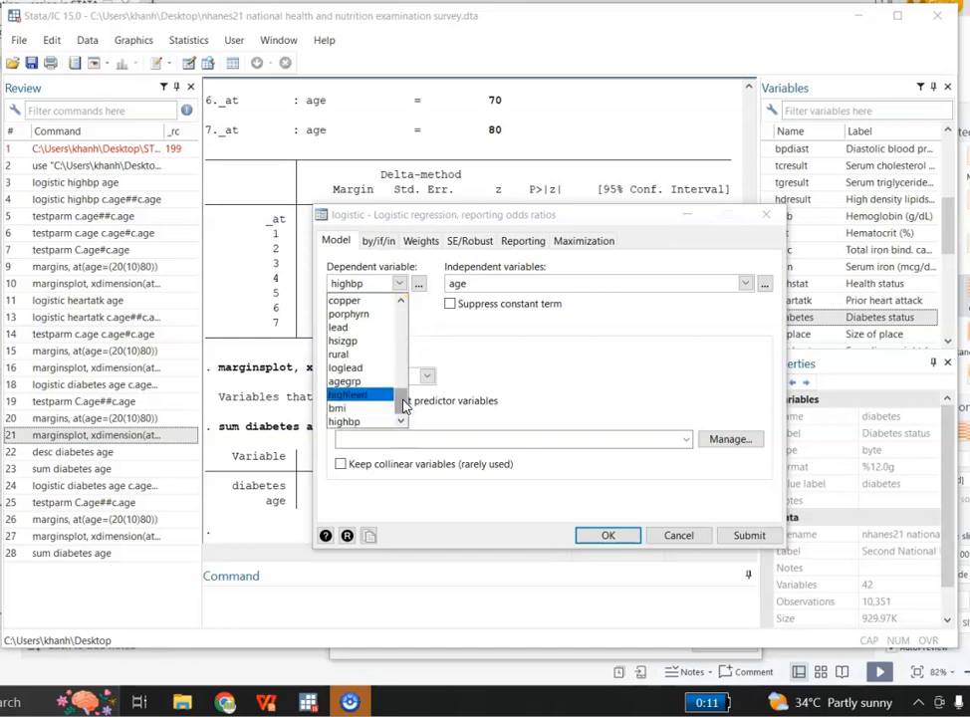
pyautogui.moveTo(406, 404); pyautogui.dragTo(401, 372)
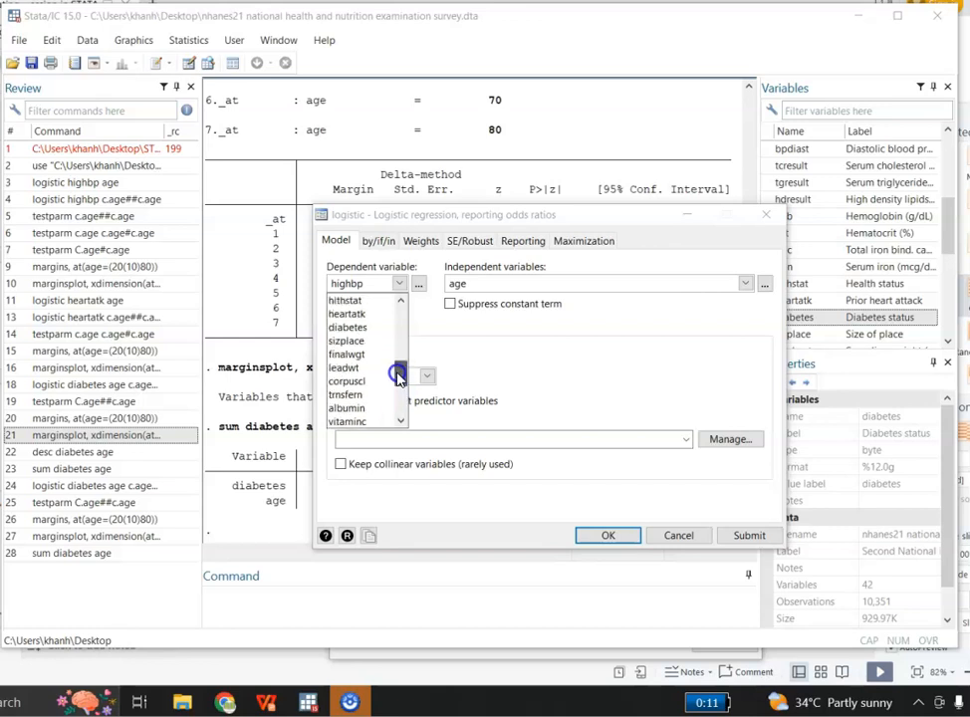
pyautogui.click(374, 328)
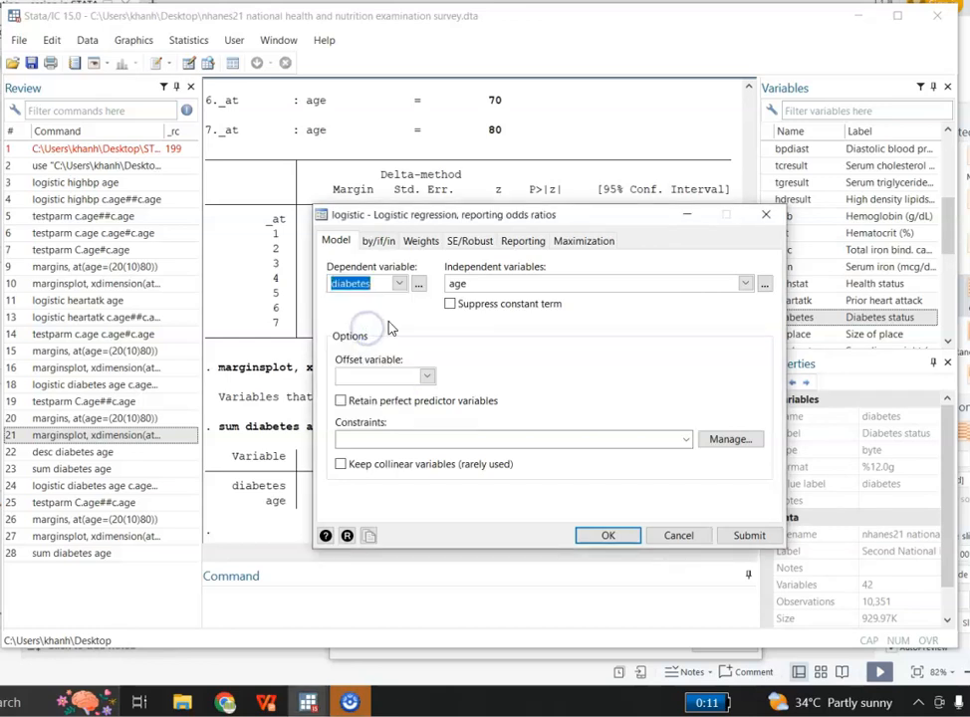
# Specify age as the only independent variable and run the logistic regression.
pyautogui.click(744, 283)
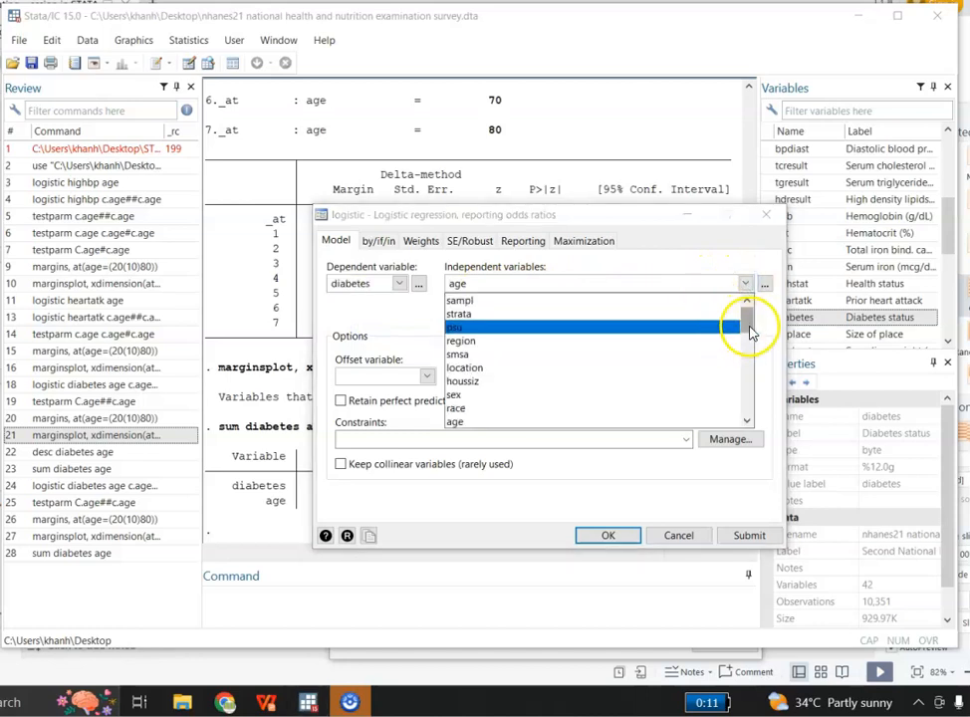
pyautogui.click(582, 284)
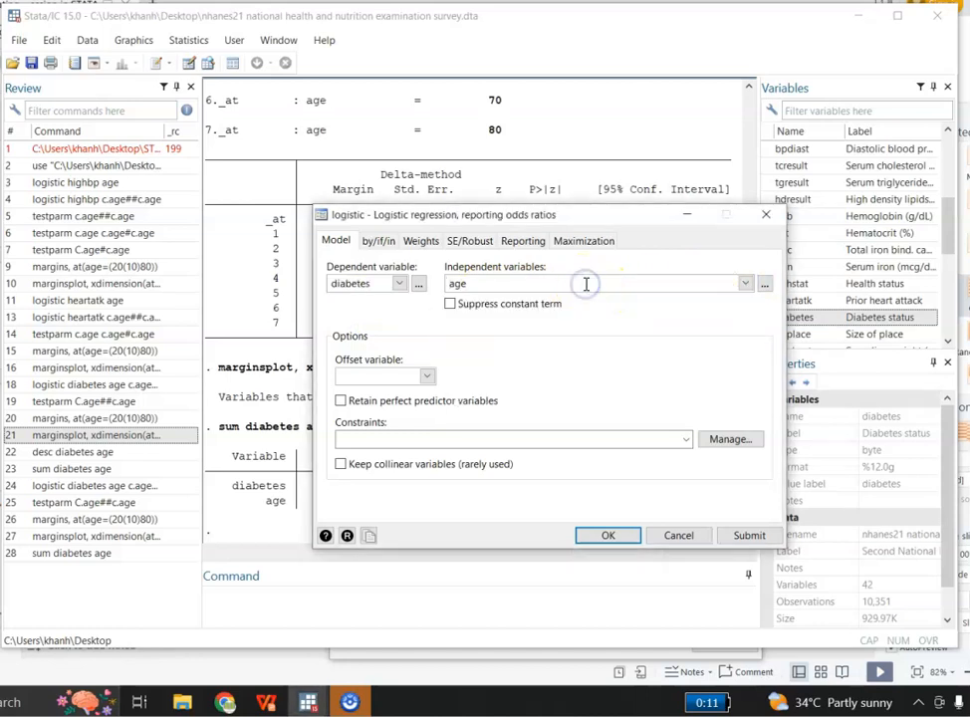
pyautogui.press('BackSpace')
pyautogui.press('BackSpace')
pyautogui.click(745, 284)
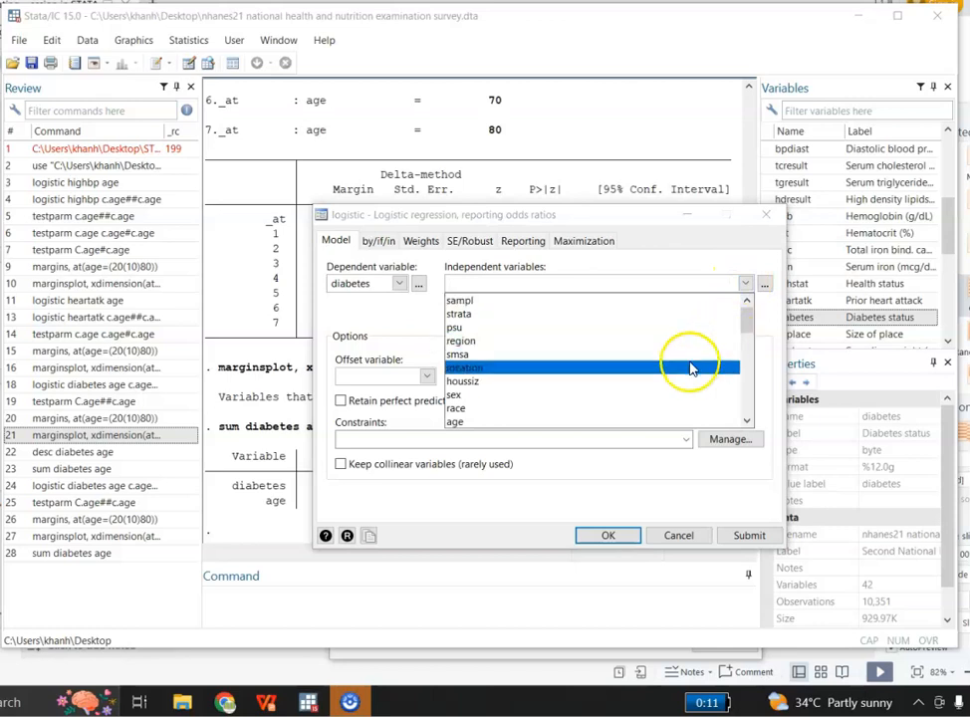
pyautogui.click(584, 425)
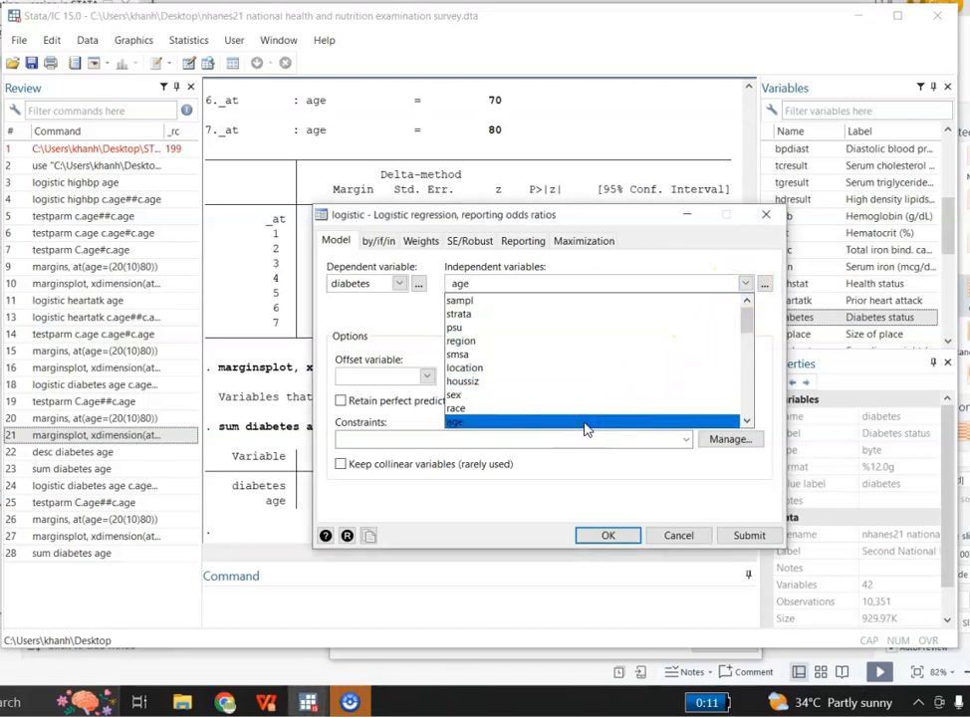
pyautogui.click(579, 480)
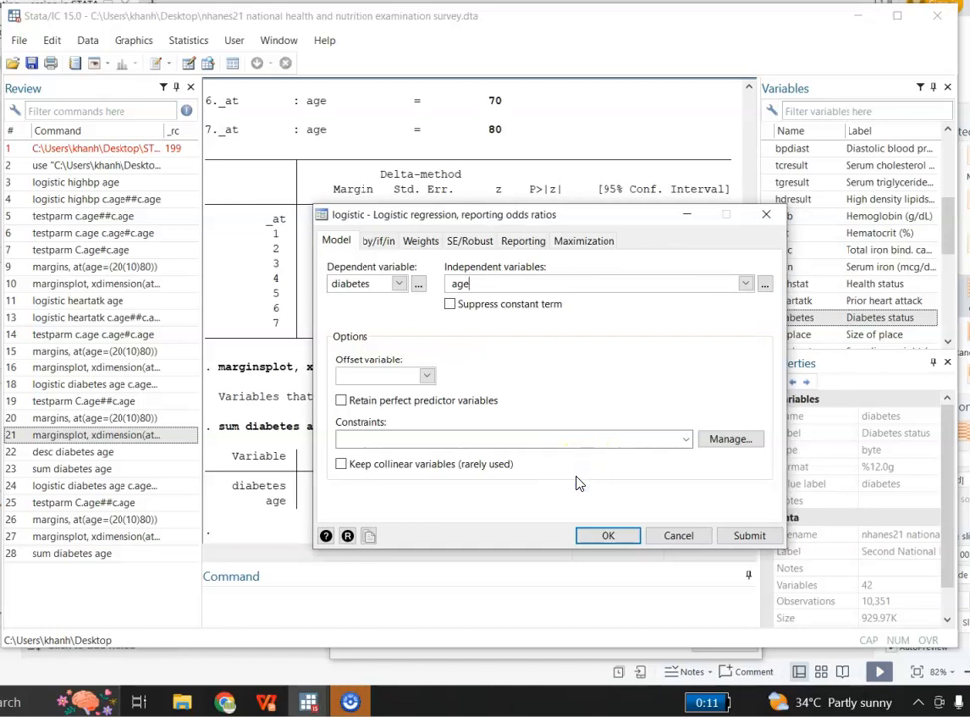
pyautogui.click(738, 539)
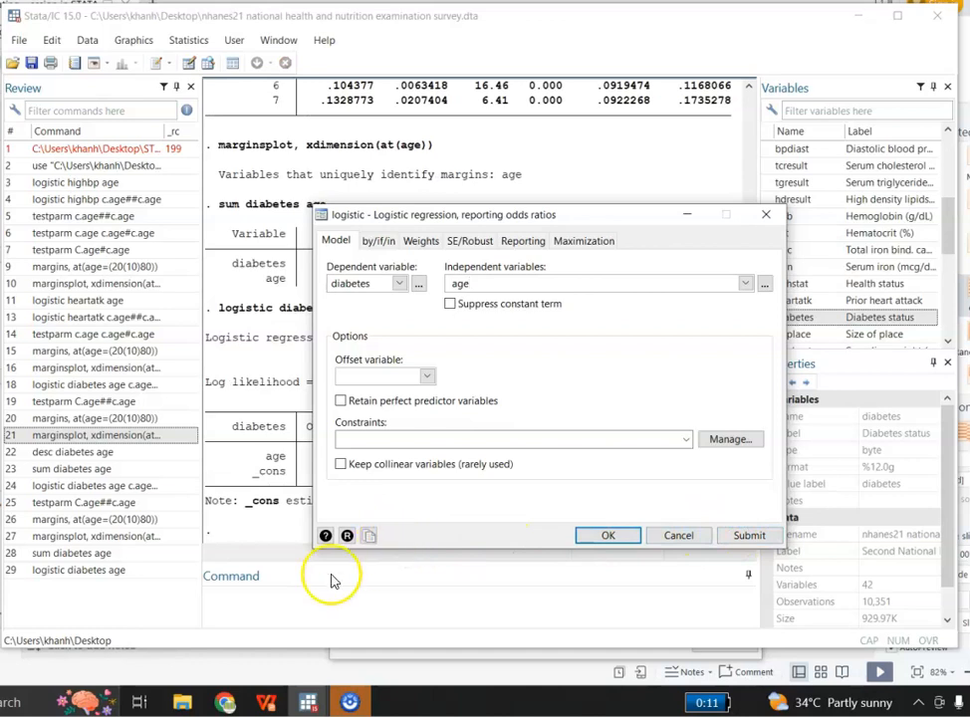
# Fit the quadratic age model with the command logistic diabetes age c.age#c.age.
pyautogui.click(249, 609)
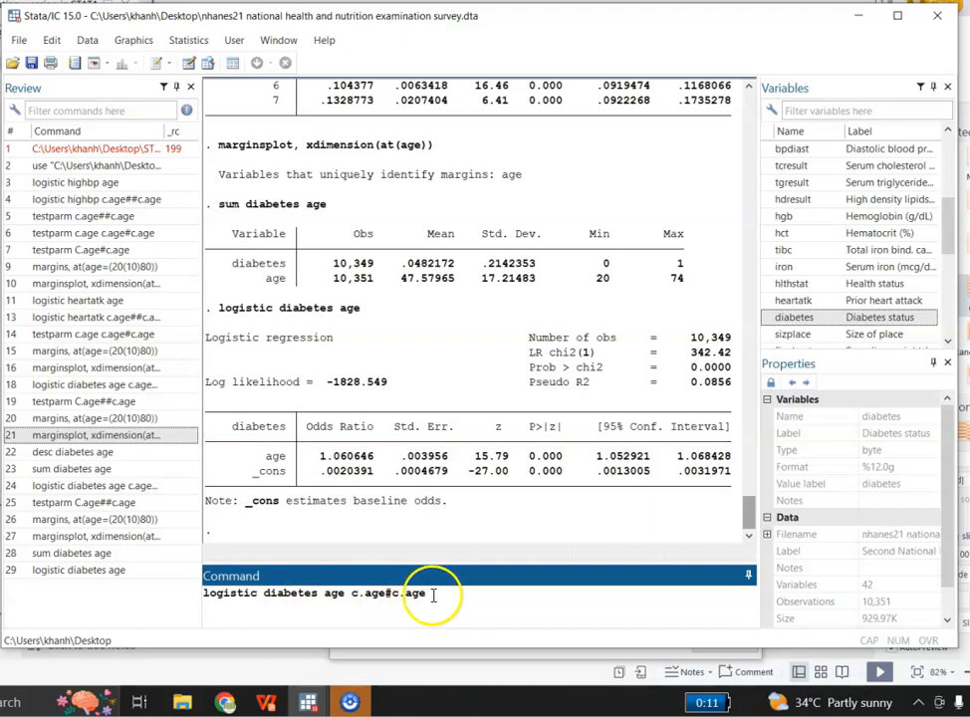
pyautogui.press('Return')
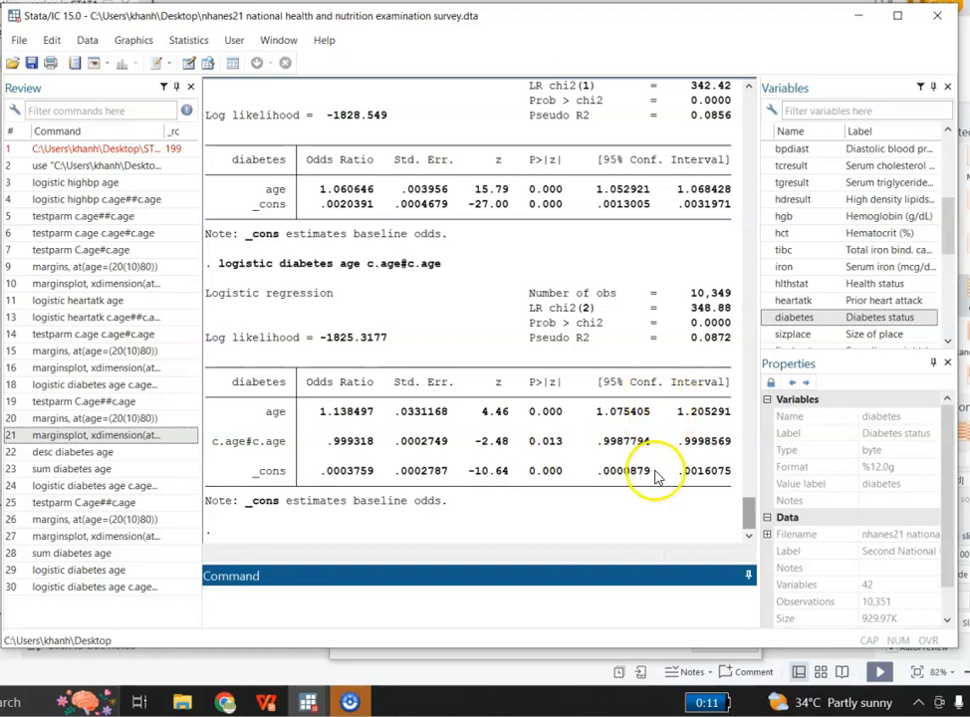
# Jointly test the linear and squared age terms with the command testparm age c.age#c.age.
pyautogui.click(267, 604)
pyautogui.write('test')
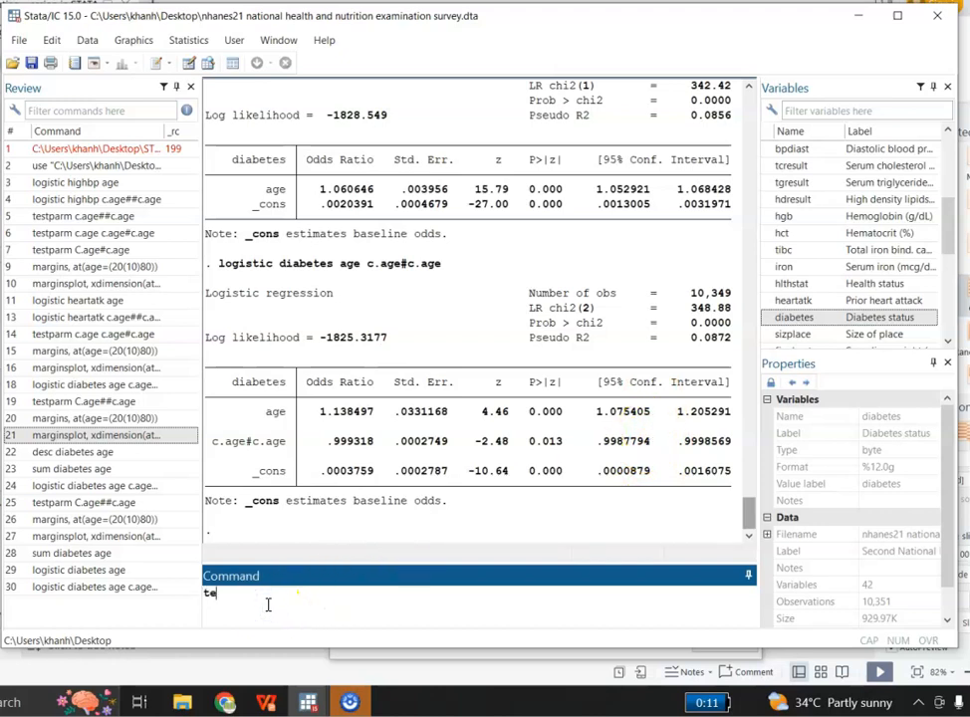
pyautogui.write('parm age c.age#c.age')
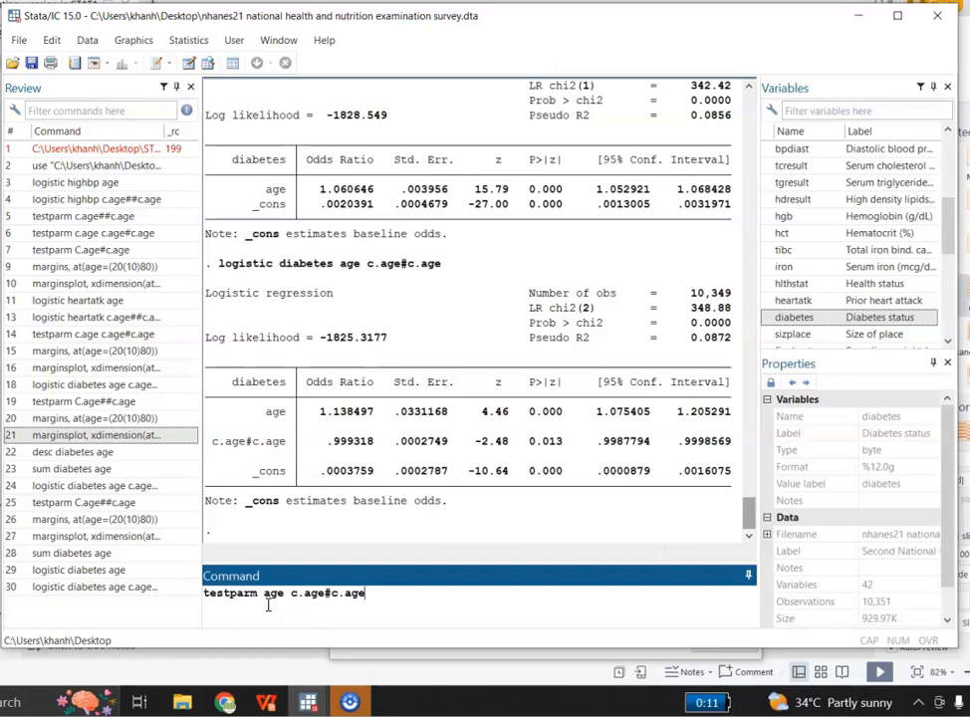
pyautogui.press('Return')
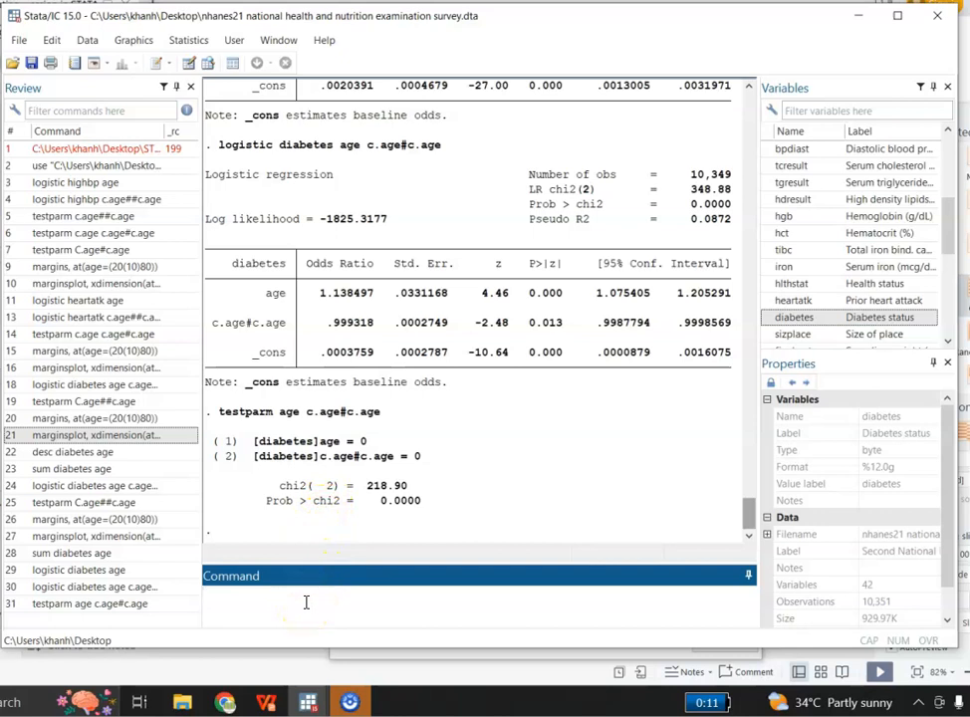
# Launch the fundamental analyses of marginal means and marginal effects from the postestimation commands.
pyautogui.click(188, 42)
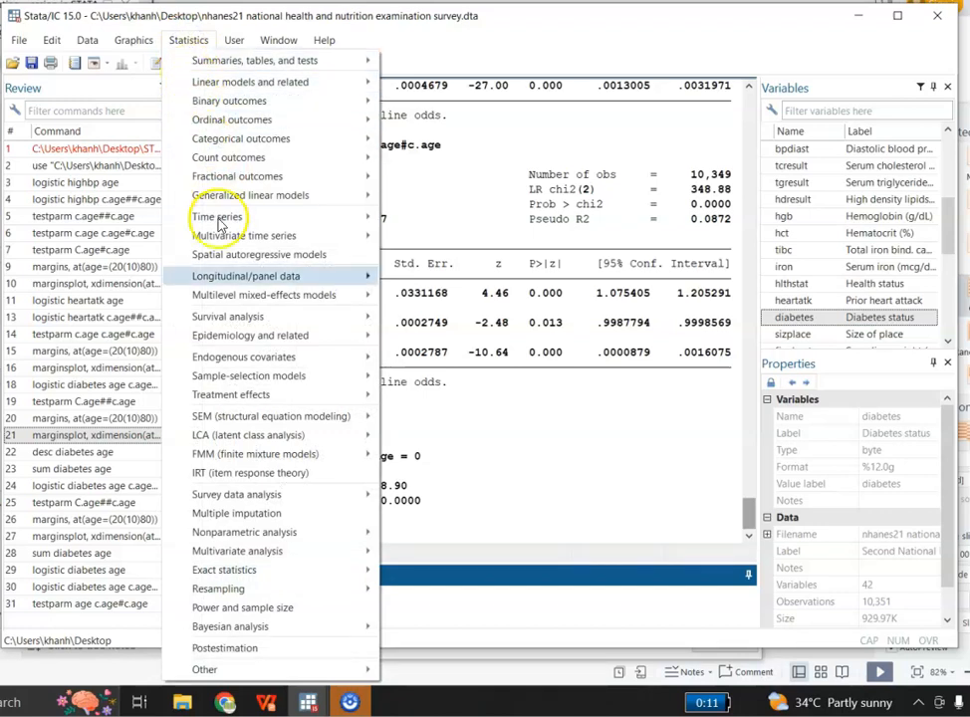
pyautogui.click(260, 657)
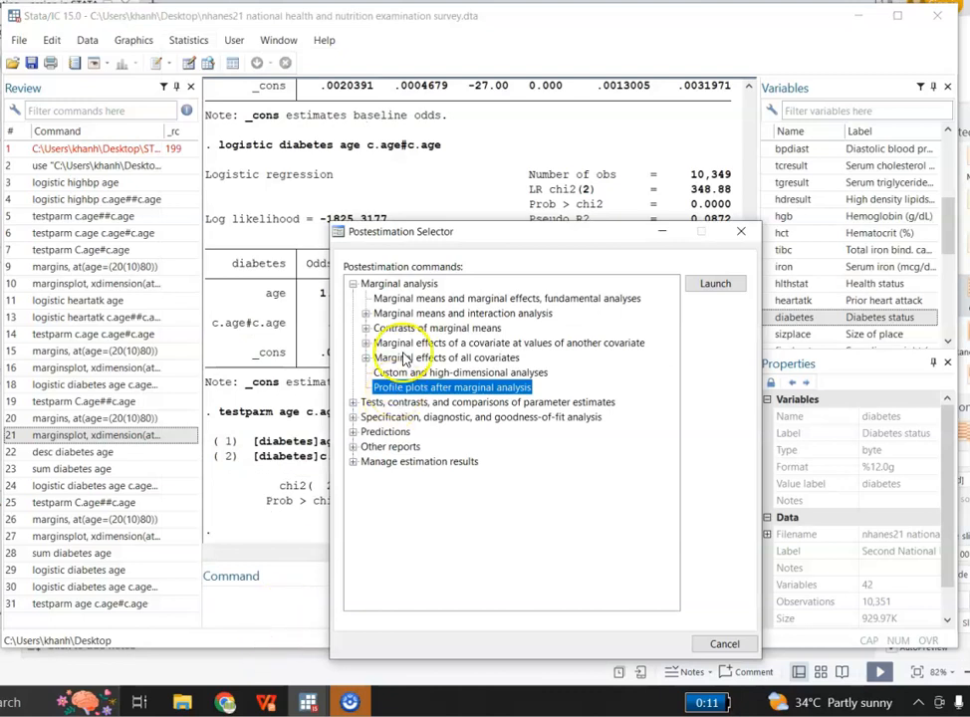
pyautogui.click(378, 285)
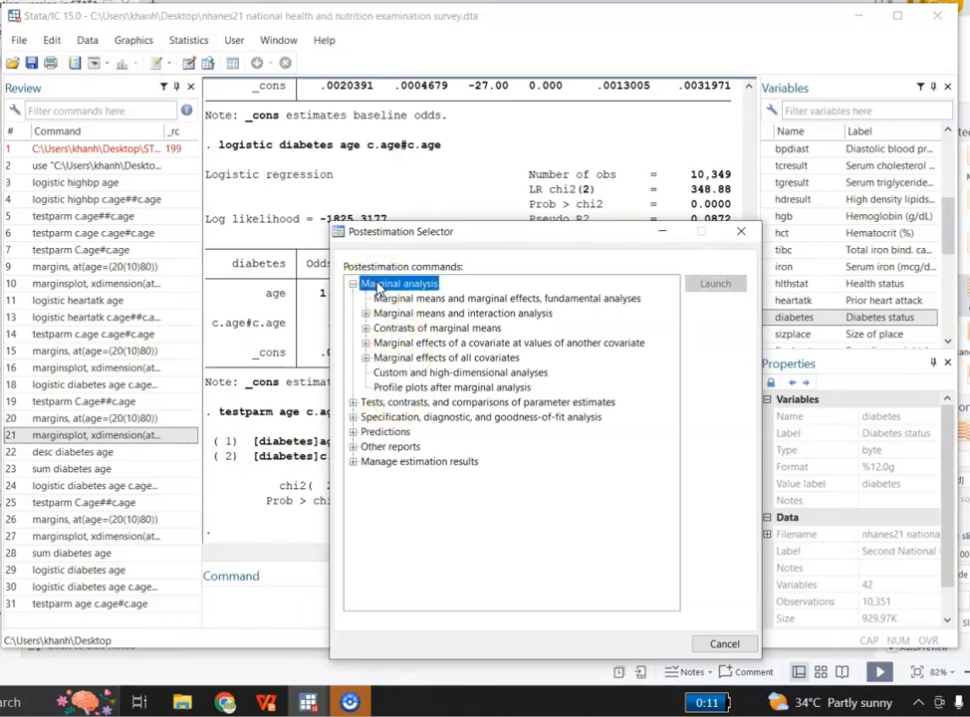
pyautogui.click(397, 299)
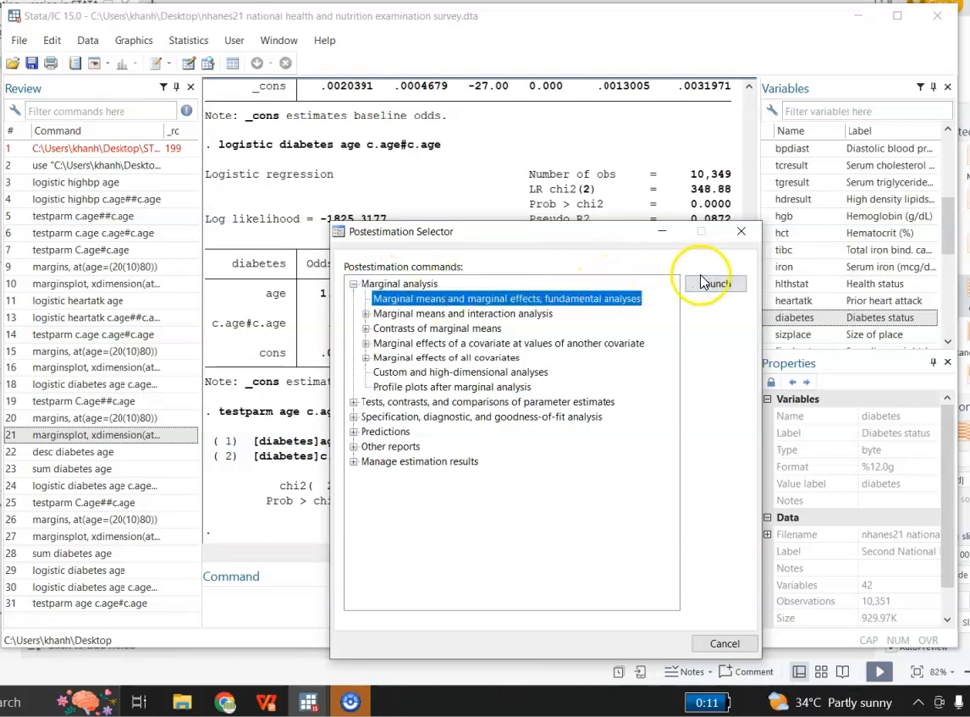
pyautogui.click(707, 283)
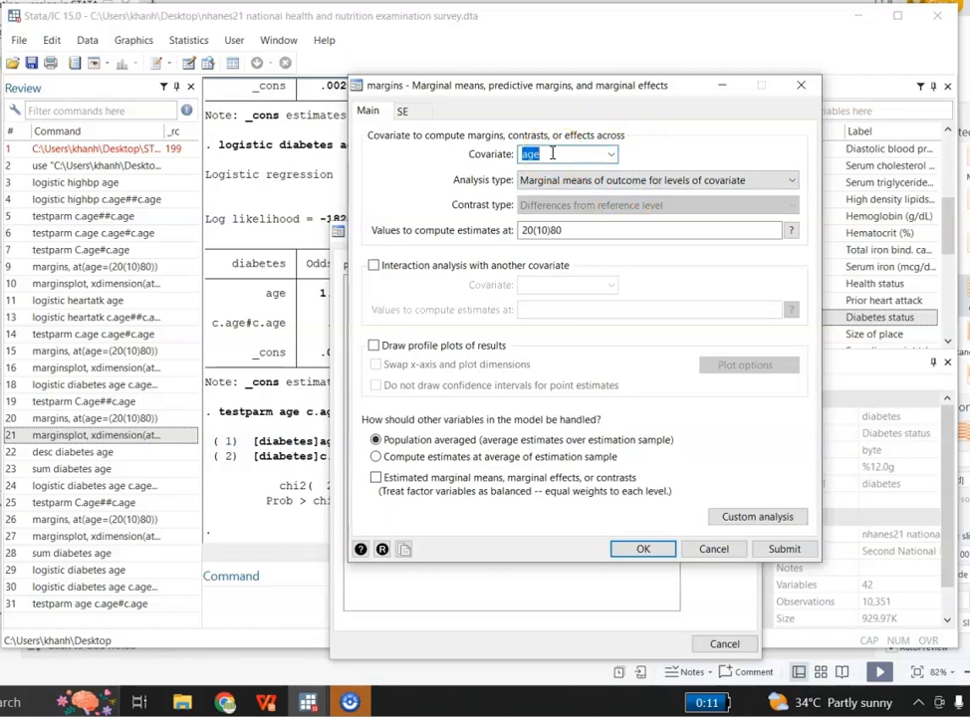
# Compute the marginal means of diabetes across age at the values 20(10)80 and review the margins output.
pyautogui.click(566, 232)
pyautogui.press('BackSpace')
pyautogui.press('BackSpace')
pyautogui.press('BackSpace')
pyautogui.press('BackSpace')
pyautogui.press('BackSpace')
pyautogui.press('BackSpace')
pyautogui.press('BackSpace')
pyautogui.press('BackSpace')
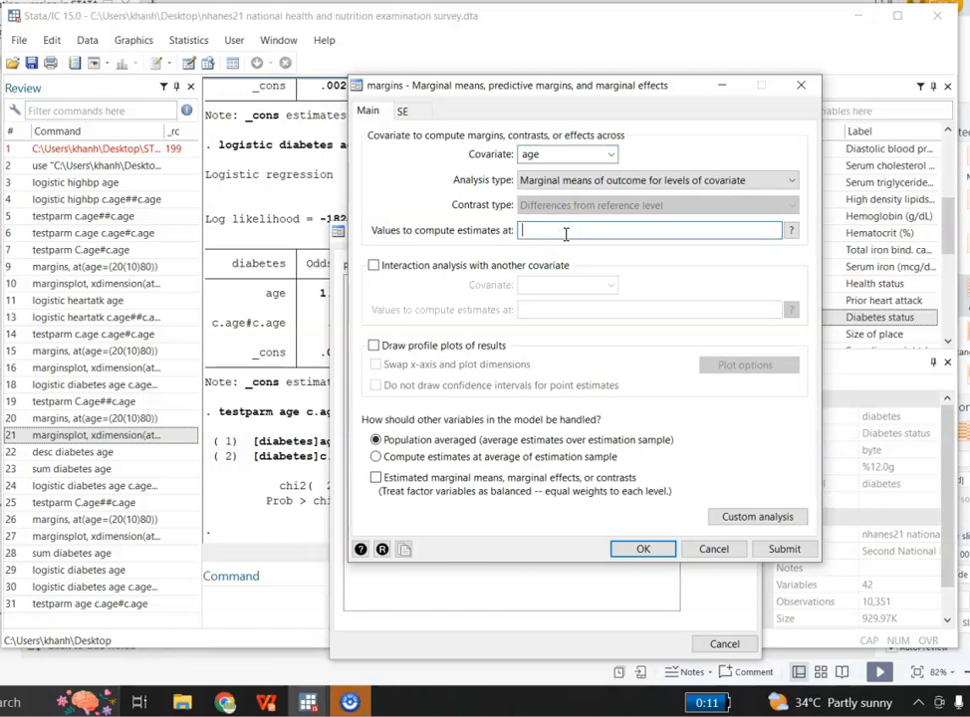
pyautogui.write('20(10)80')
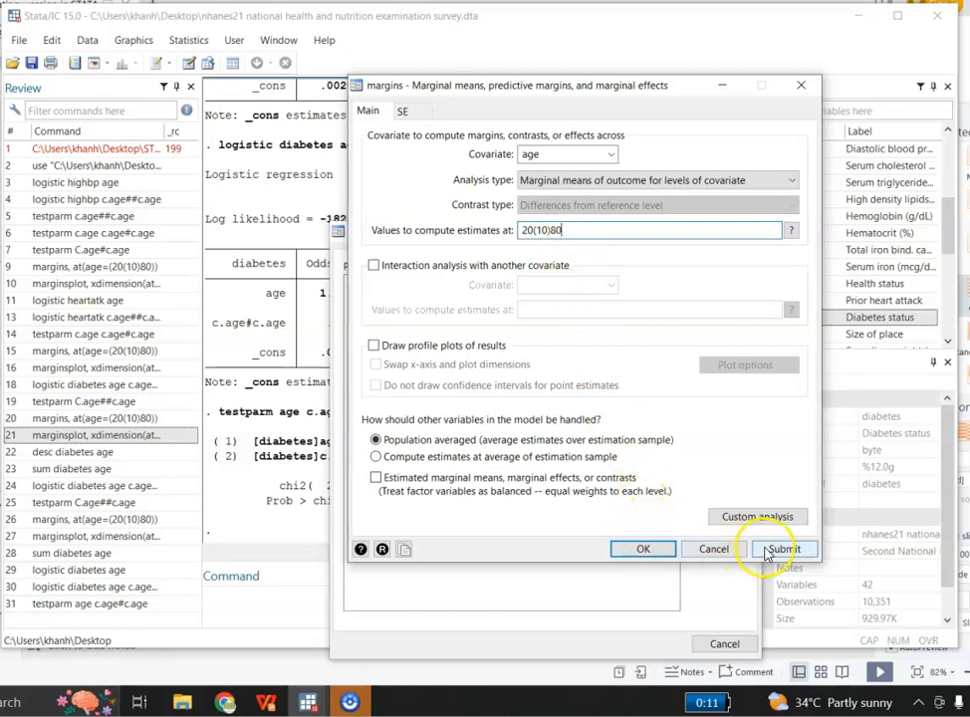
pyautogui.click(772, 550)
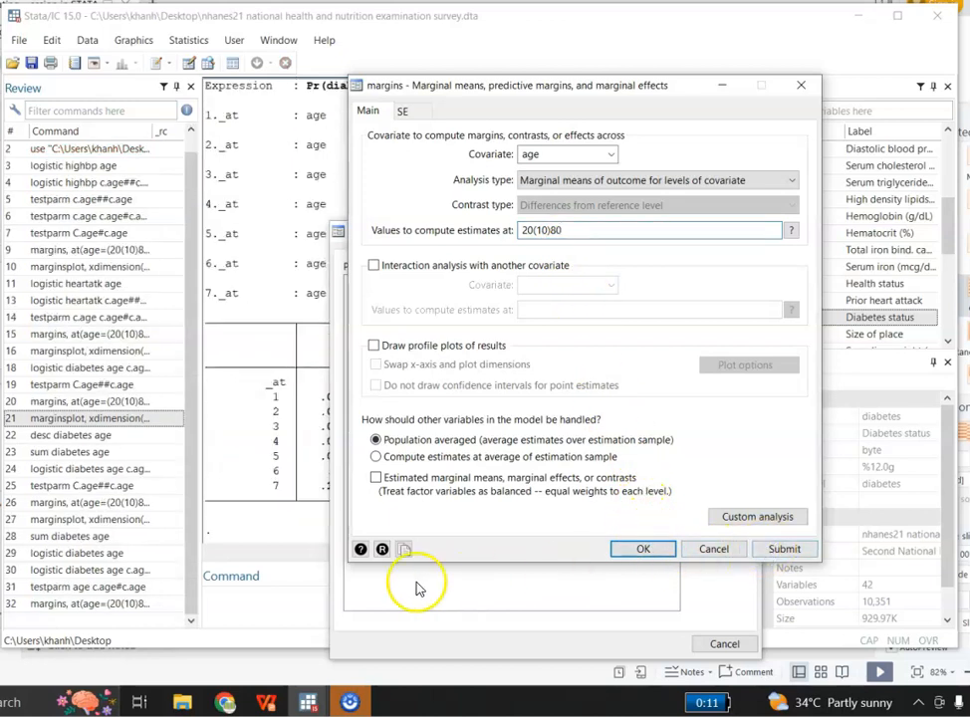
pyautogui.click(305, 606)
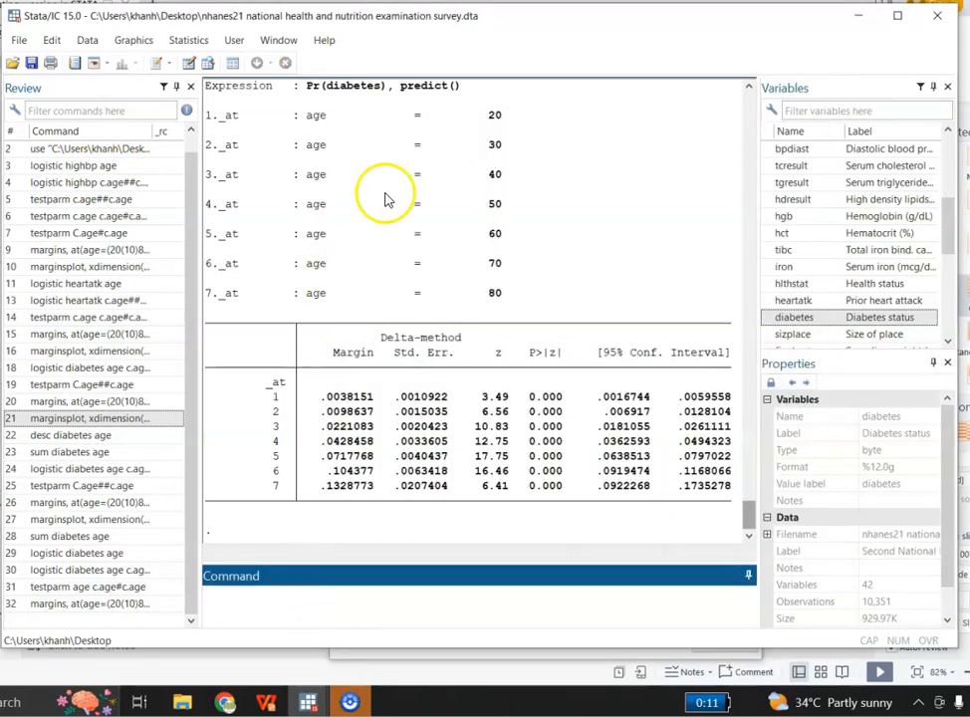
pyautogui.scroll(3, 752, 496)
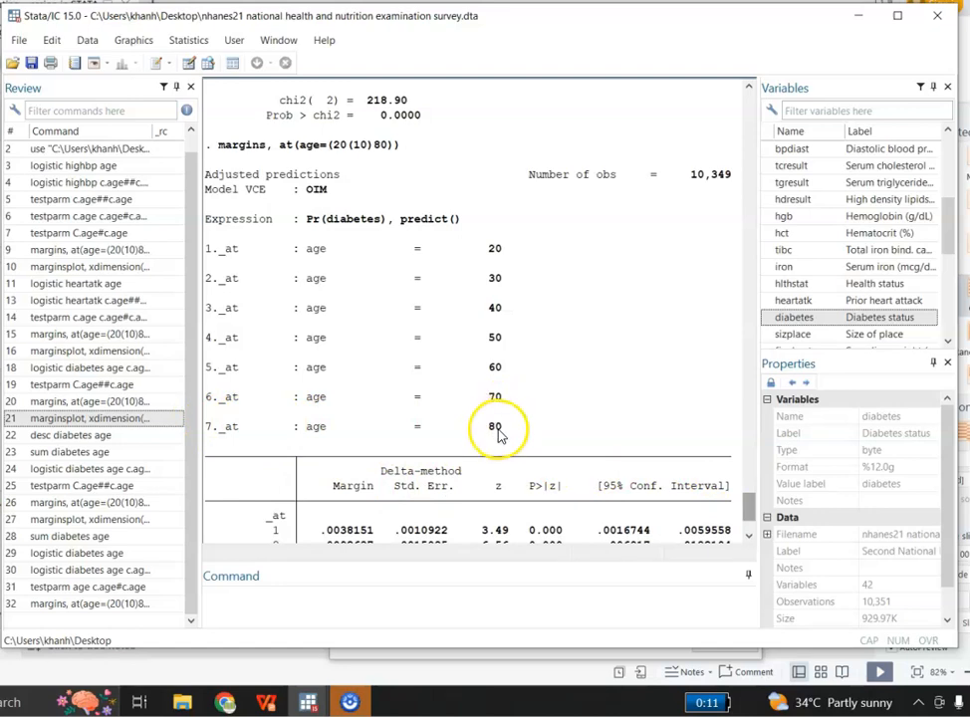
pyautogui.moveTo(747, 507); pyautogui.dragTo(750, 518)
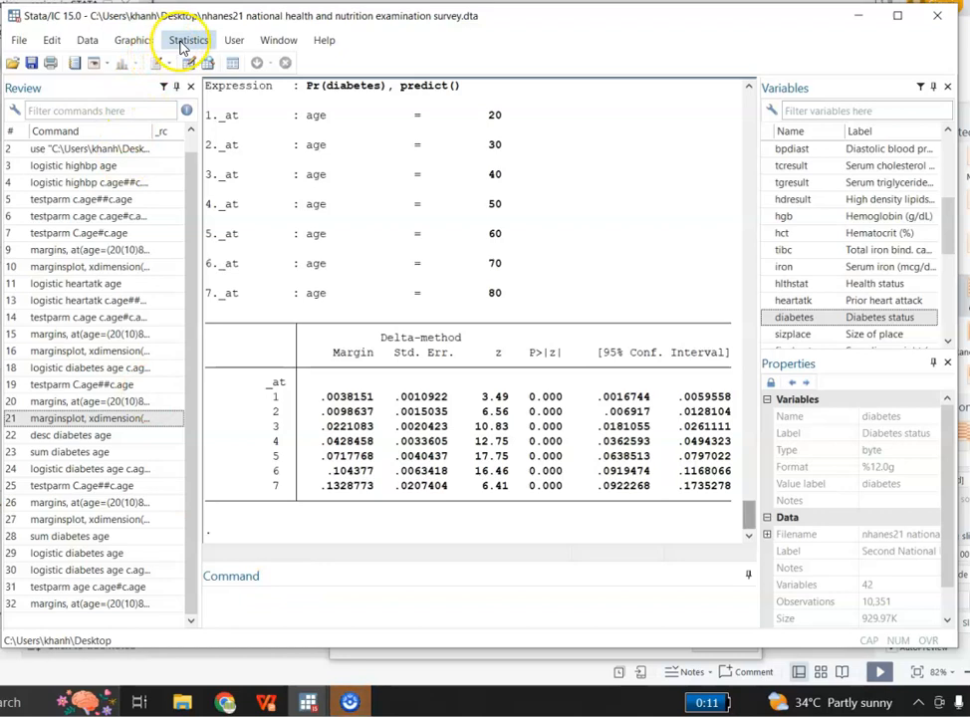
# Launch the profile plots after marginal analysis from the postestimation commands.
pyautogui.click(184, 43)
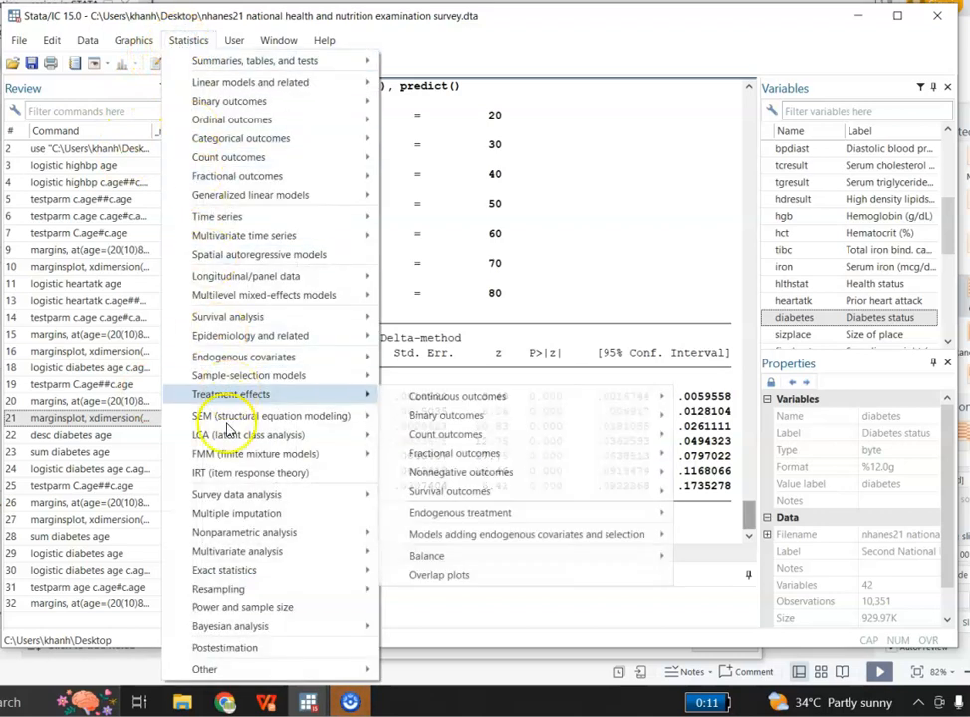
pyautogui.click(227, 648)
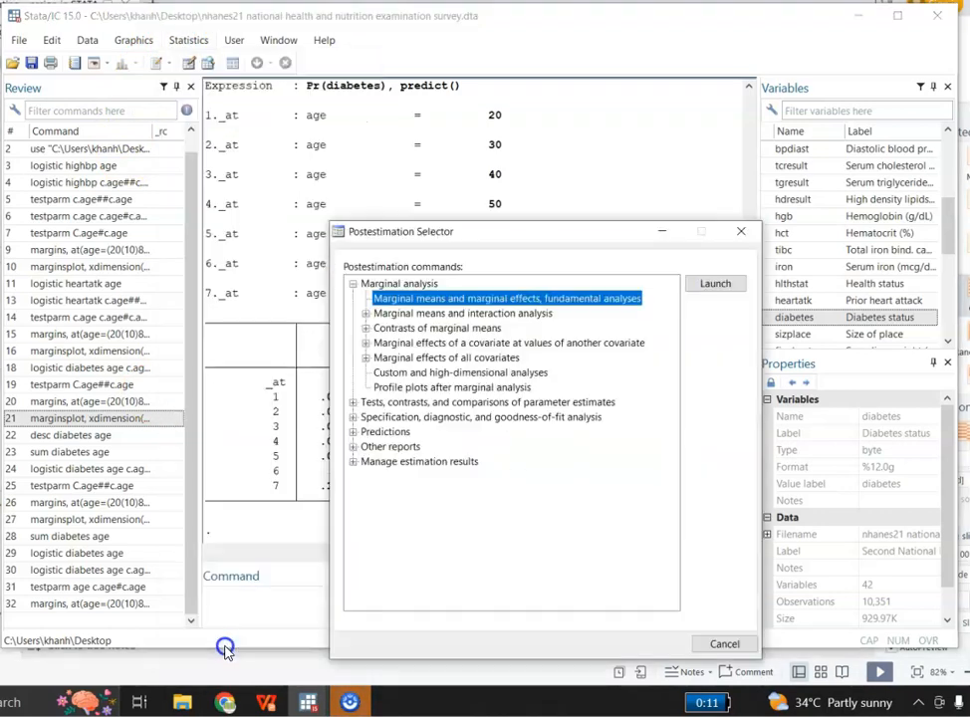
pyautogui.click(406, 389)
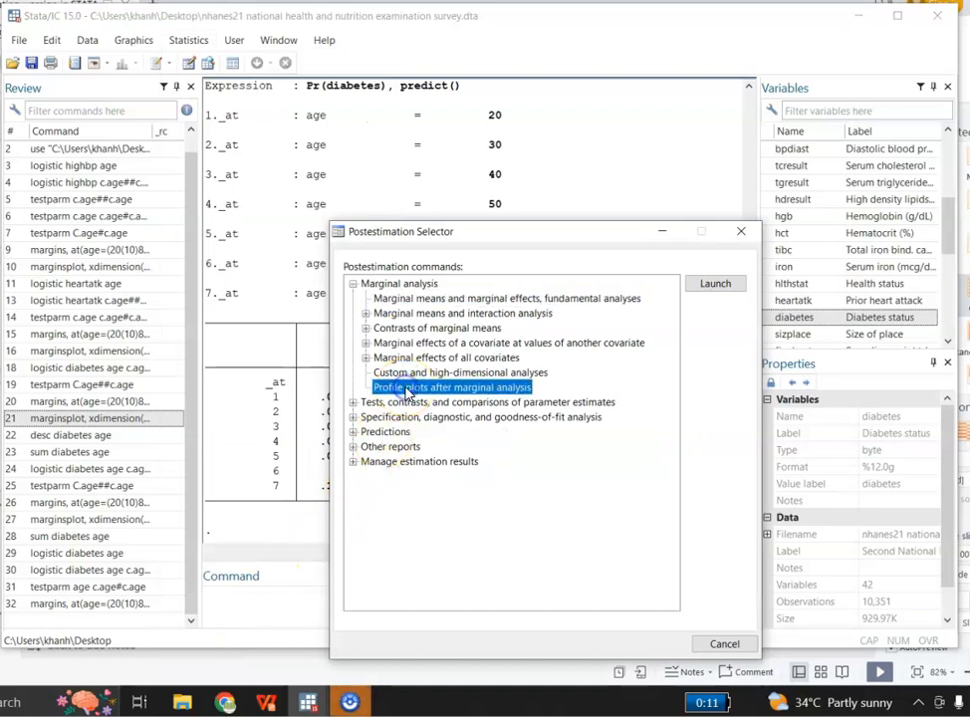
pyautogui.click(712, 284)
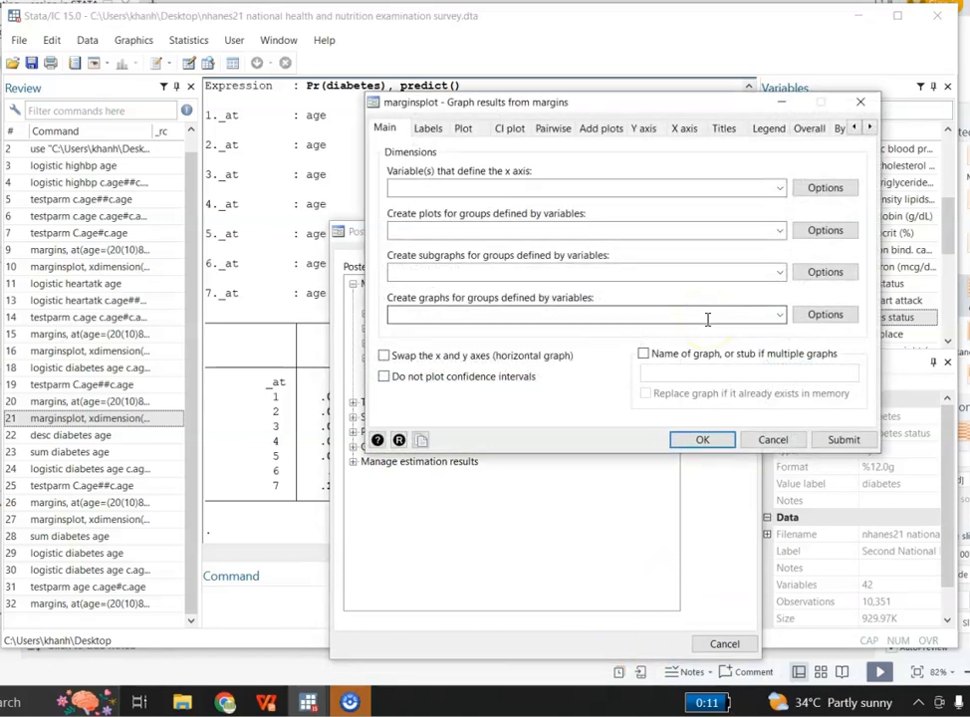
# Plot the margins results with at(age) defining the x axis, and move the graph window so the whole plot is in view.
pyautogui.click(780, 190)
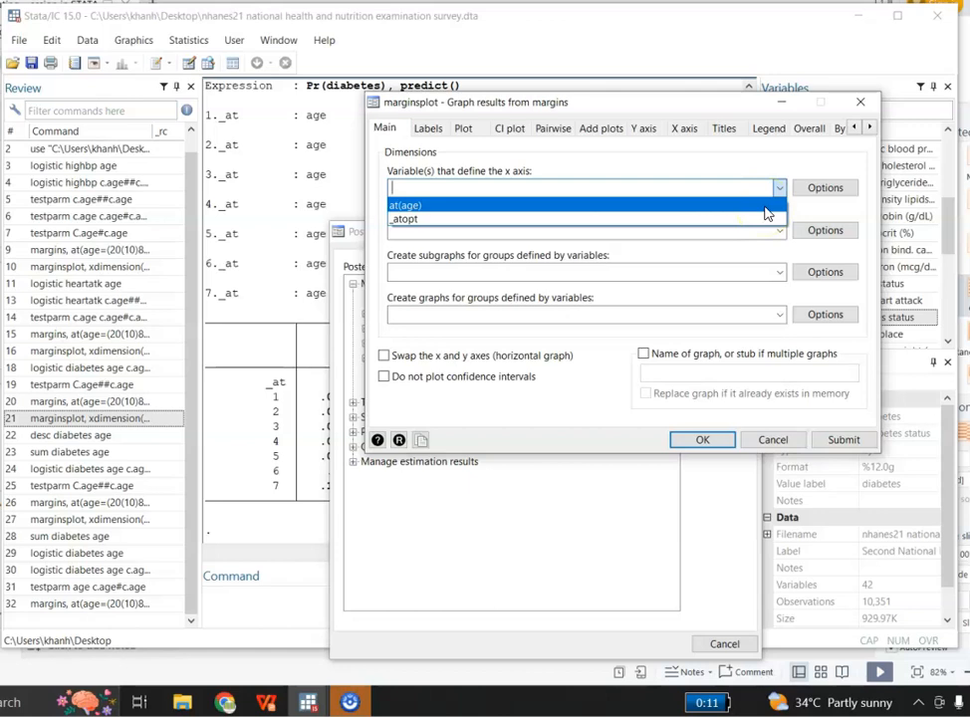
pyautogui.click(765, 206)
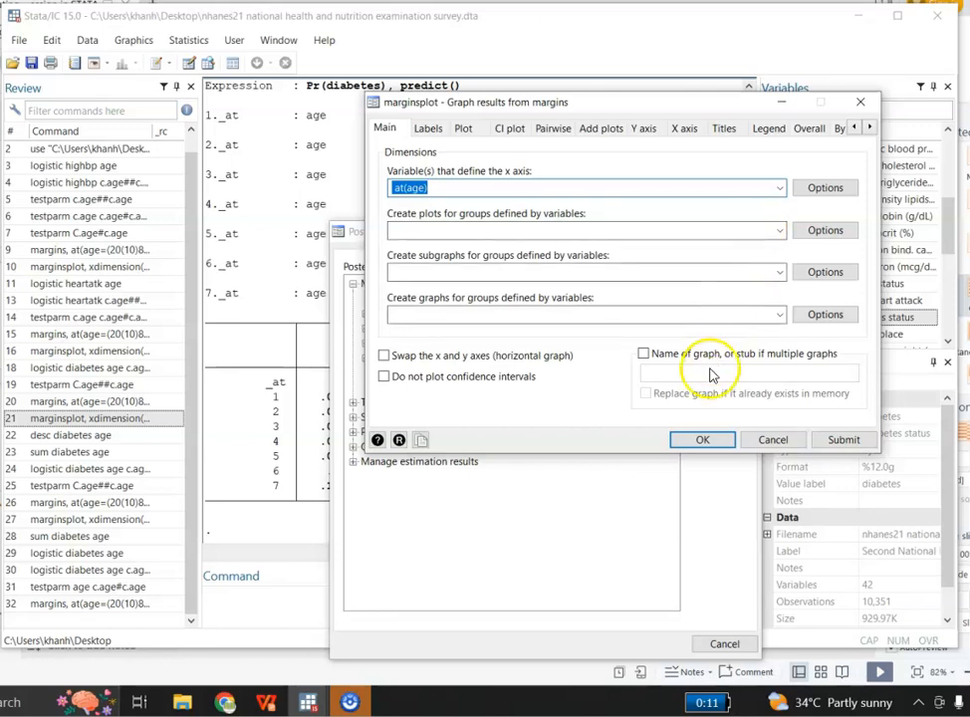
pyautogui.click(703, 441)
pyautogui.click(703, 444)
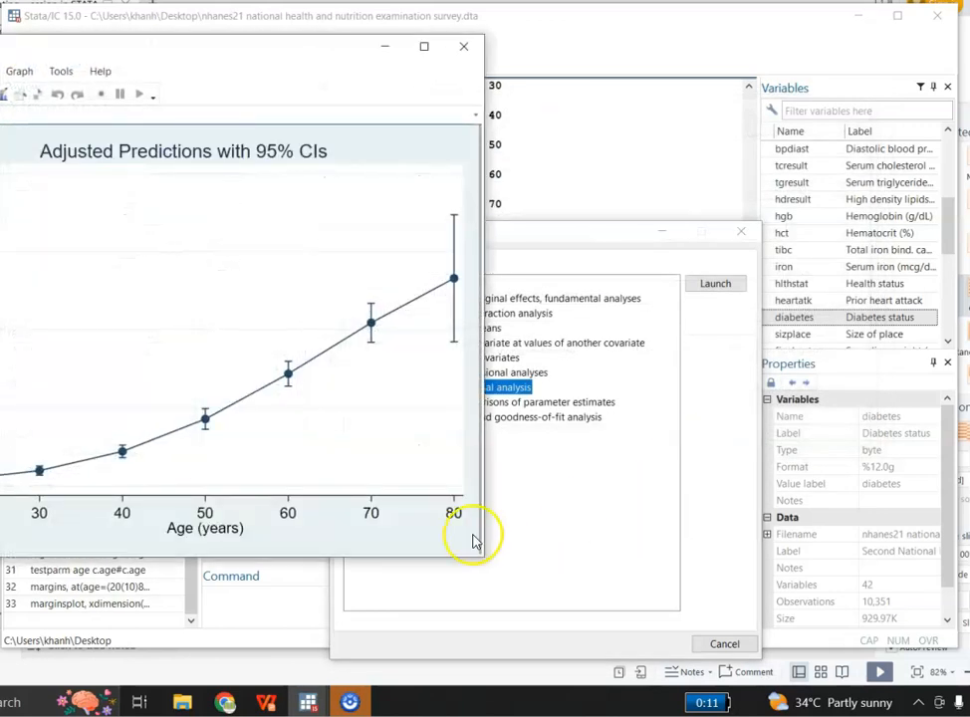
pyautogui.moveTo(249, 48); pyautogui.dragTo(494, 38)
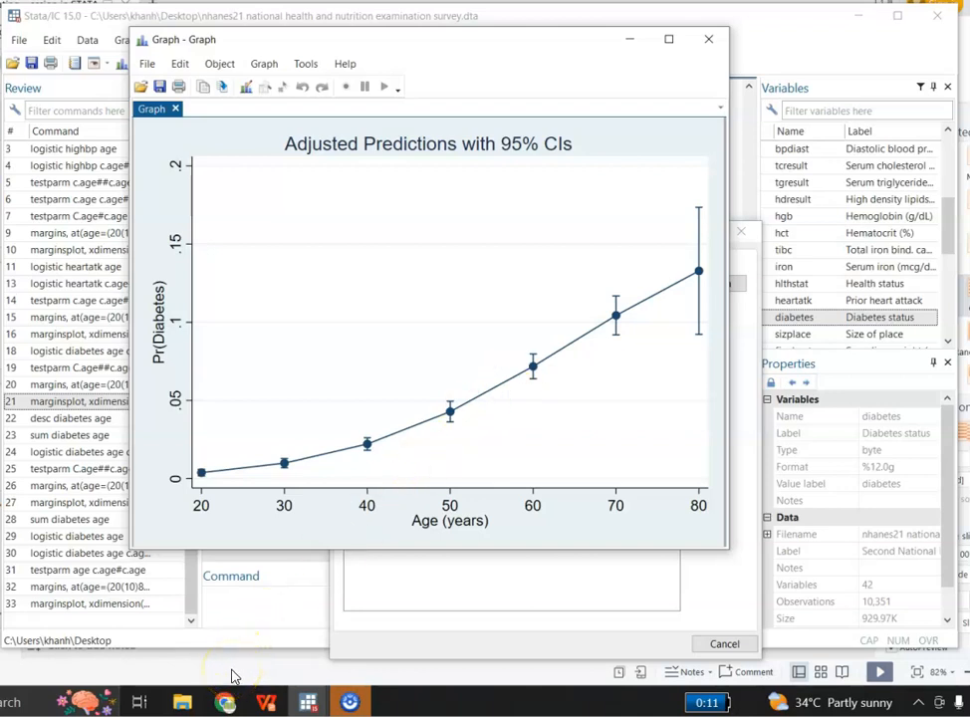
# Send the five most recent commands in the history, from logistic diabetes age through marginsplot, to the Do-file Editor.
pyautogui.click(307, 702)
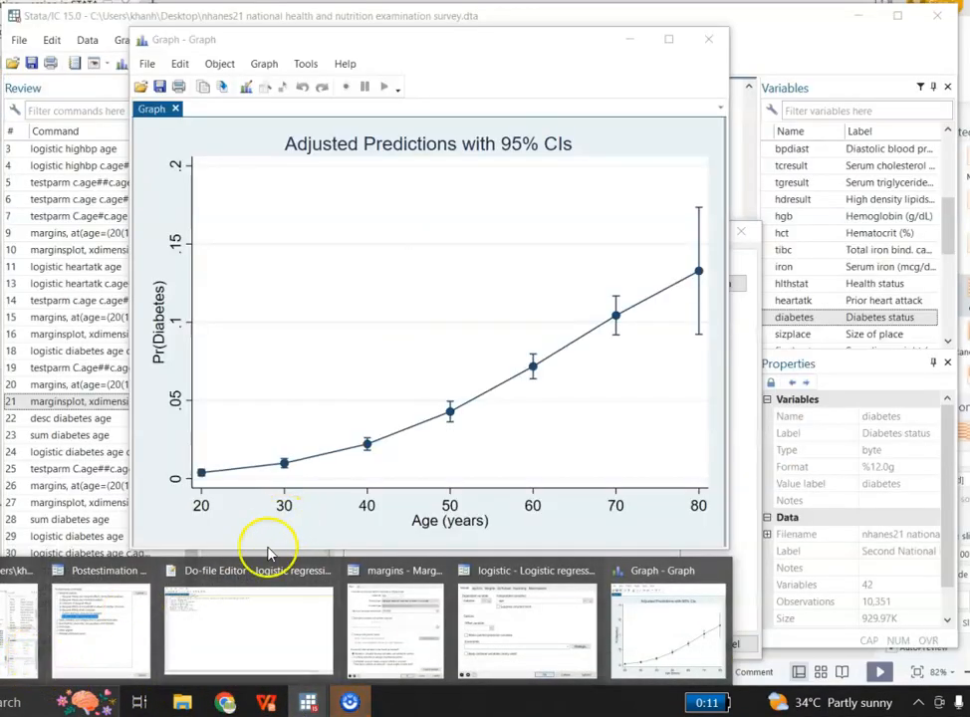
pyautogui.moveTo(108, 655)
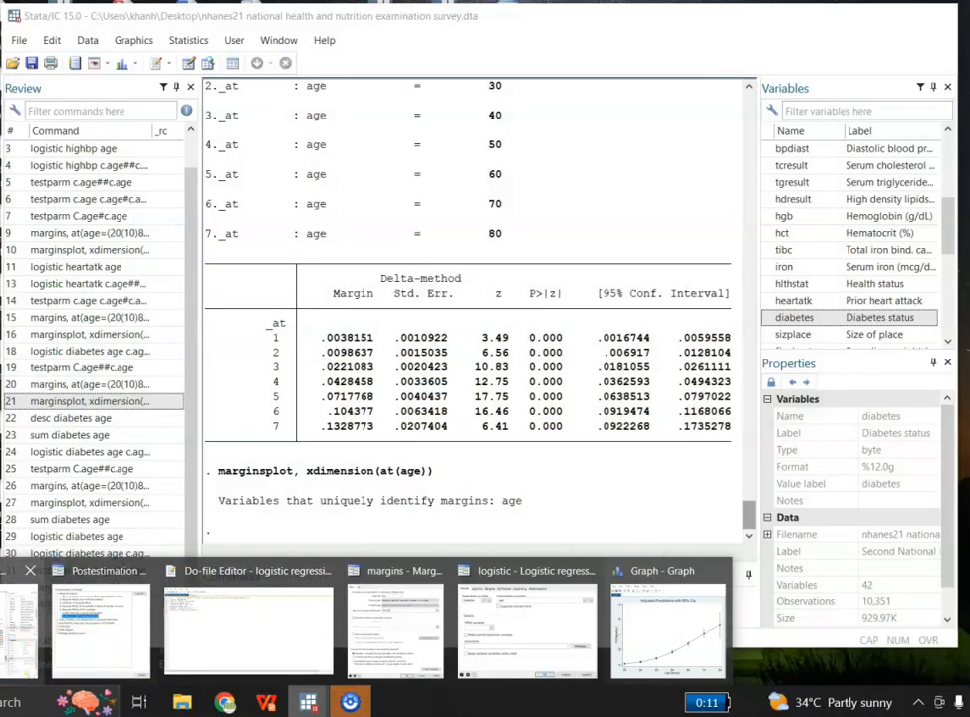
pyautogui.click(5, 662)
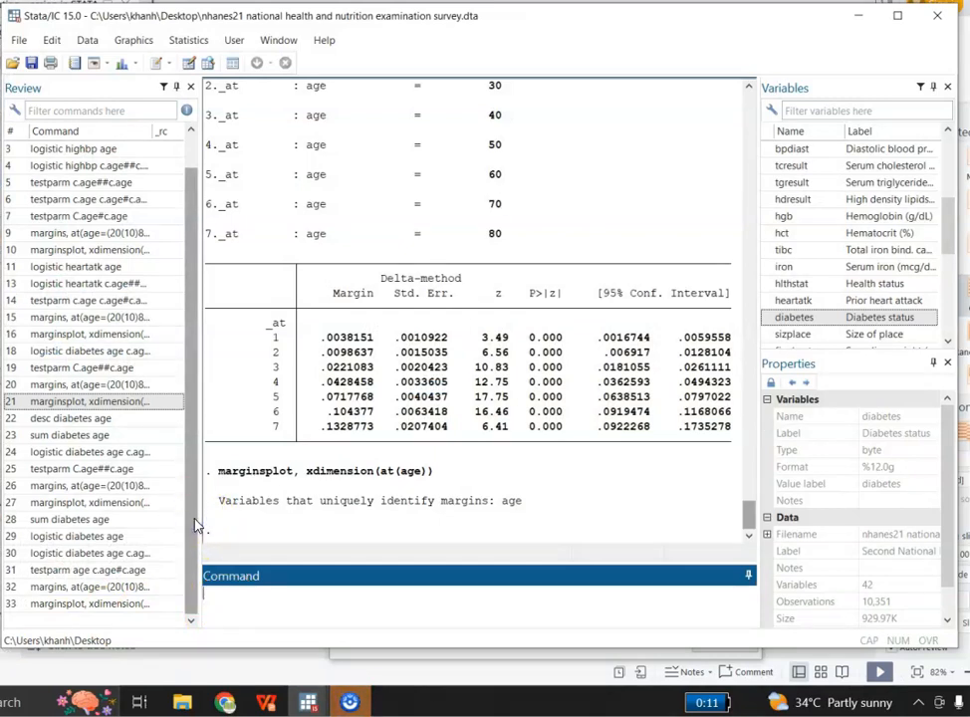
pyautogui.click(108, 537)
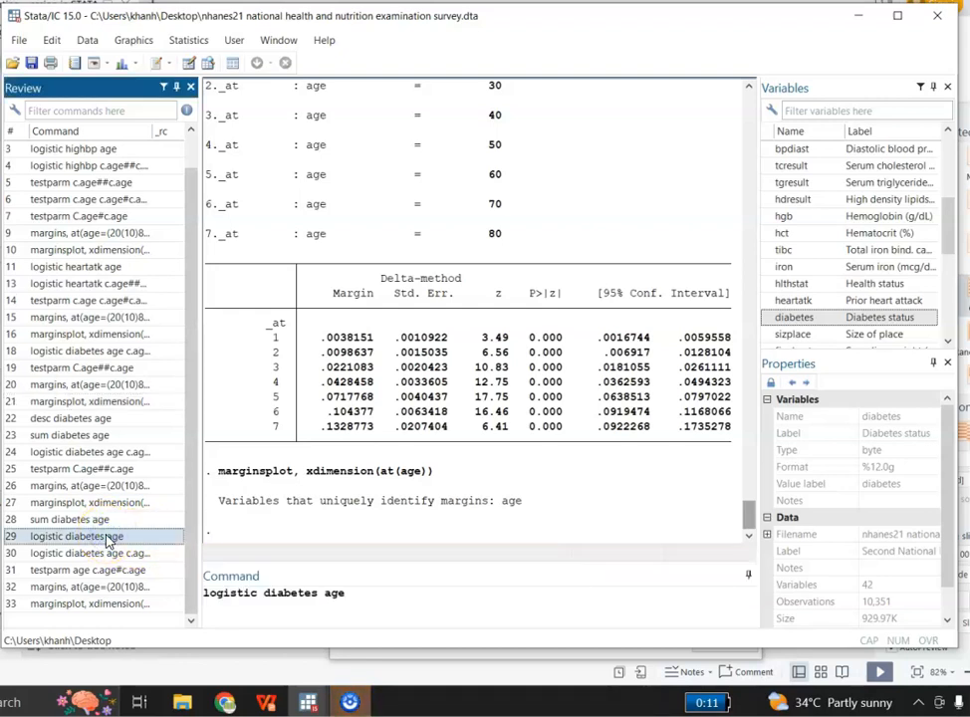
pyautogui.hotkey('shift', 'Down')
pyautogui.hotkey('shift', 'Down')
pyautogui.hotkey('shift', 'Down')
pyautogui.hotkey('shift', 'Down')
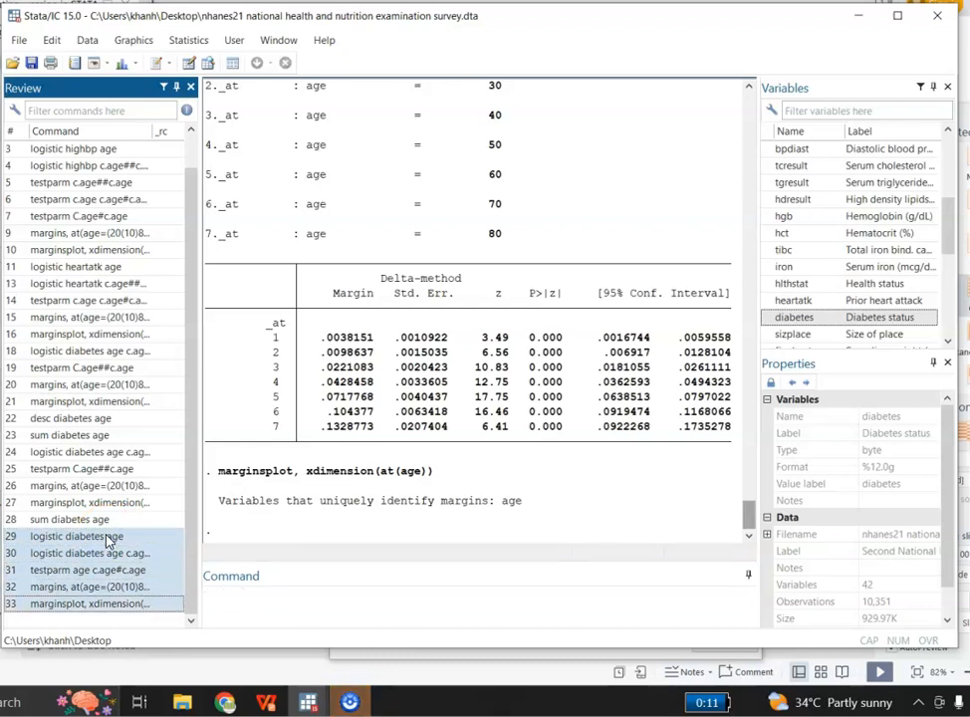
pyautogui.rightClick(159, 577)
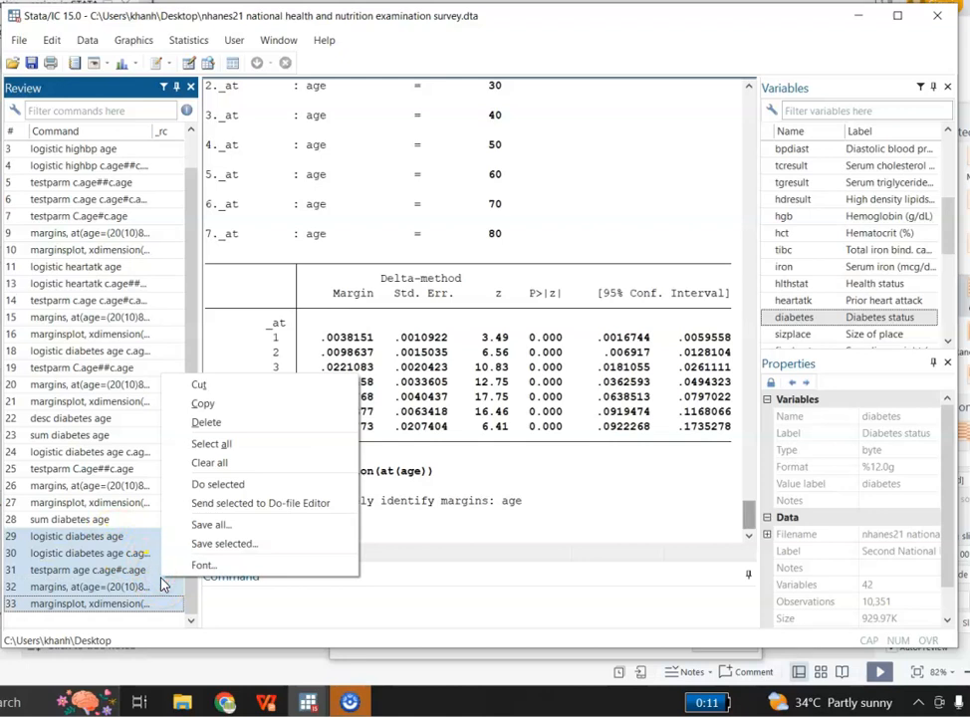
pyautogui.click(243, 503)
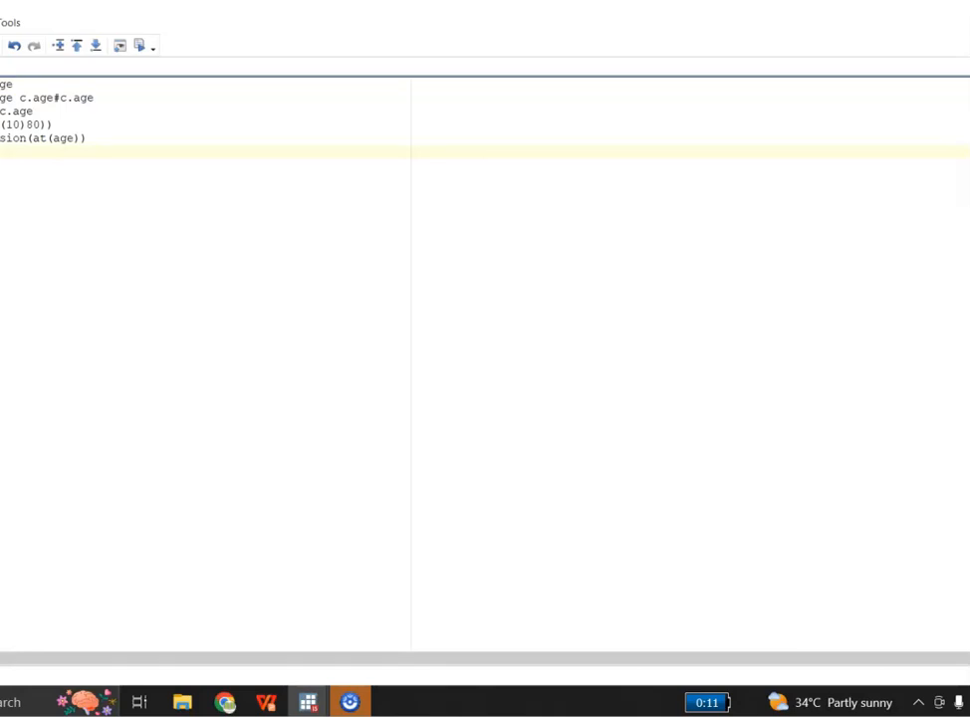
# Bring the Do-file Editor window fully into view and open the save dialog for the new do-file.
pyautogui.moveTo(4, 3); pyautogui.dragTo(134, 13)
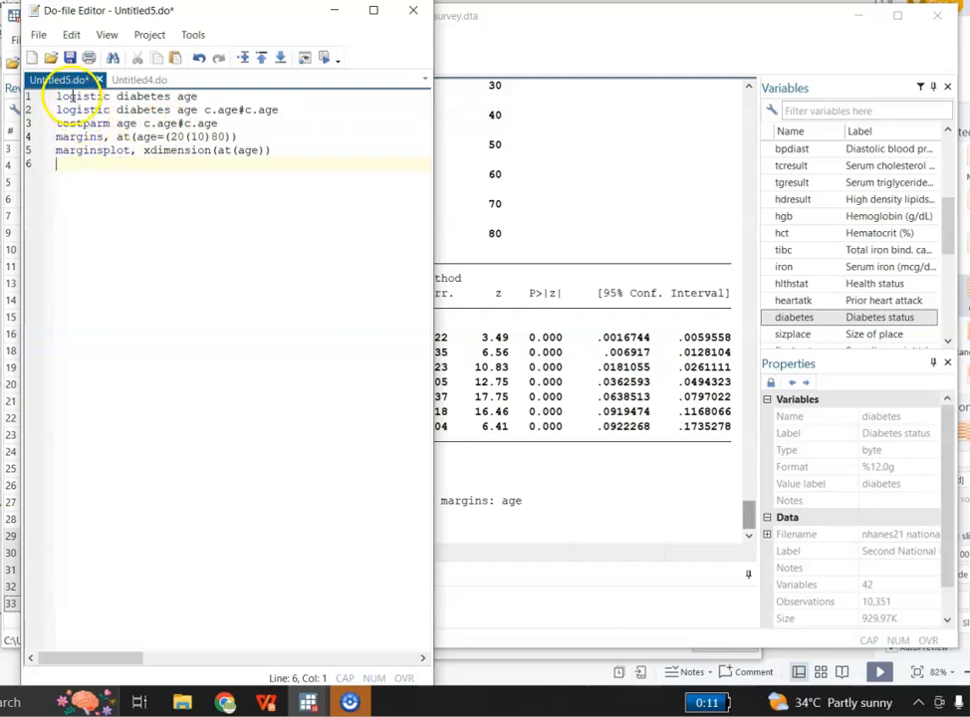
pyautogui.click(39, 37)
pyautogui.click(84, 160)
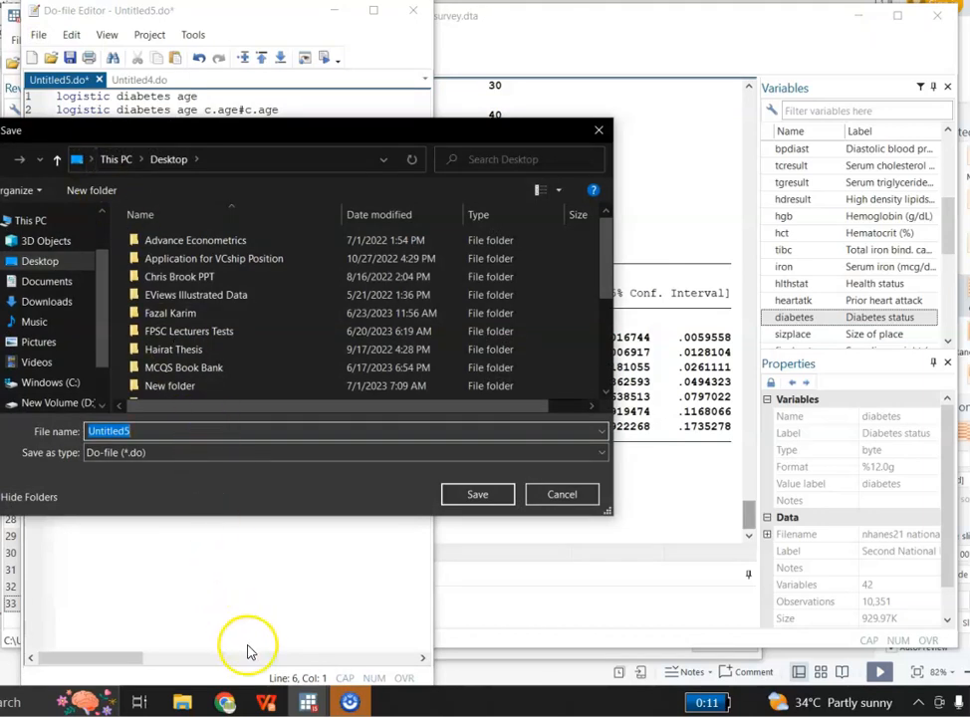
# Switch to the WPS presentation and start the slide show from the "Go to Data File" slide.
pyautogui.click(267, 703)
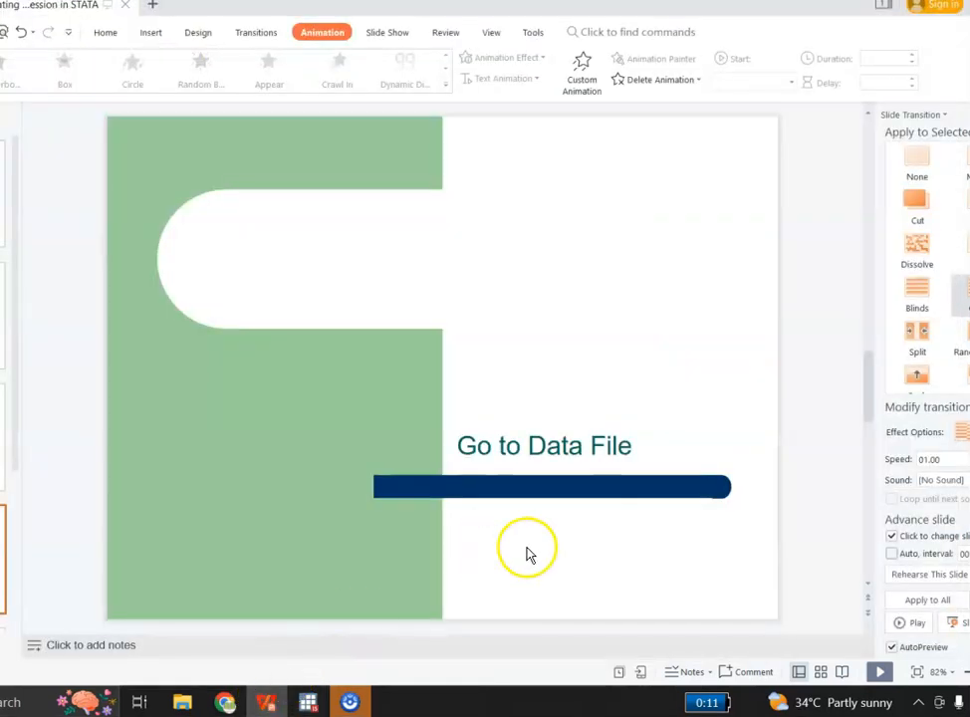
pyautogui.click(876, 671)
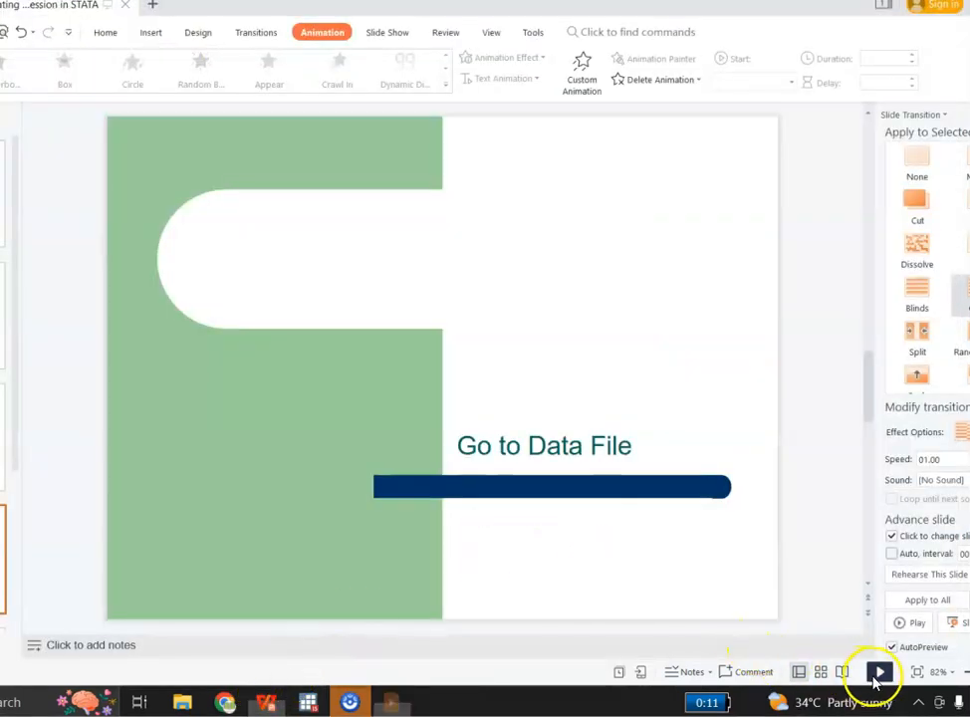